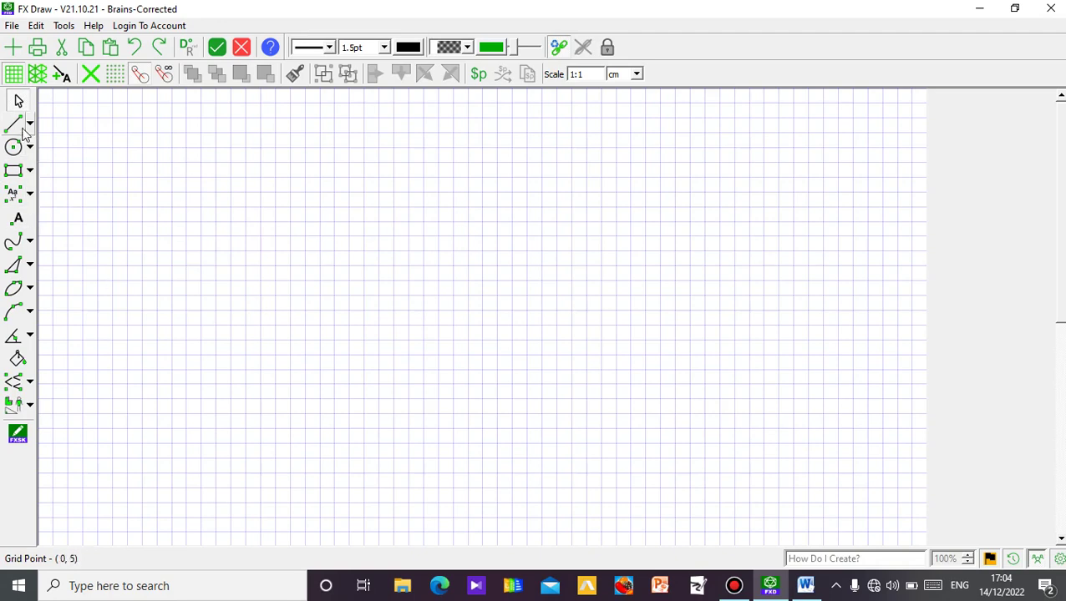
Hide the grid and draw a large tree diagram frame across the middle of the blank page
{"action": "left_click", "coordinate": [14, 75]}
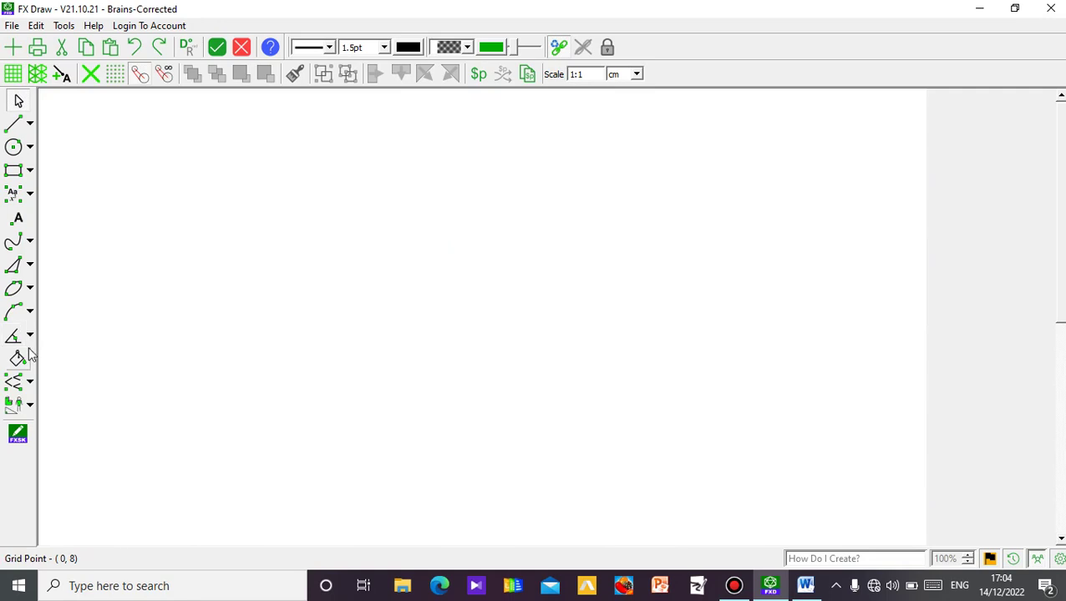
{"action": "left_click", "coordinate": [29, 383]}
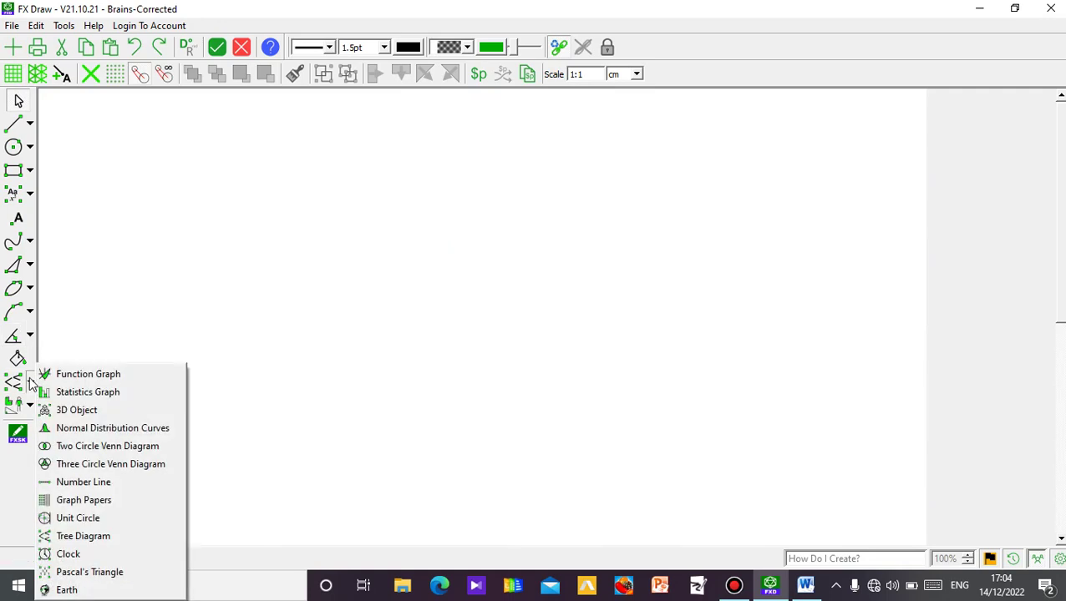
{"action": "left_click", "coordinate": [102, 536]}
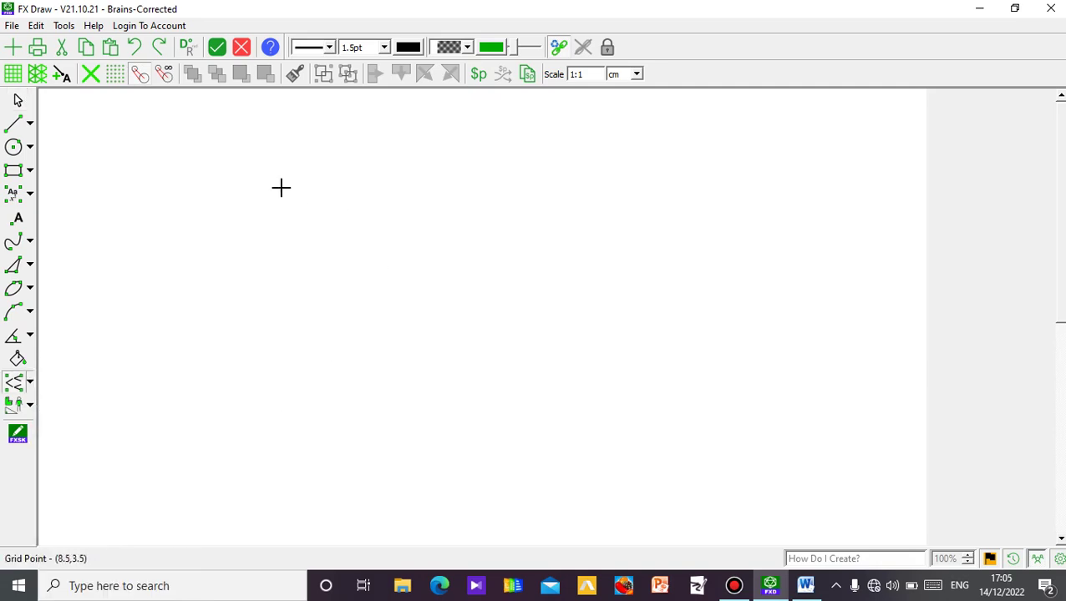
{"action": "left_click_drag", "start_coordinate": [278, 195], "coordinate": [673, 460]}
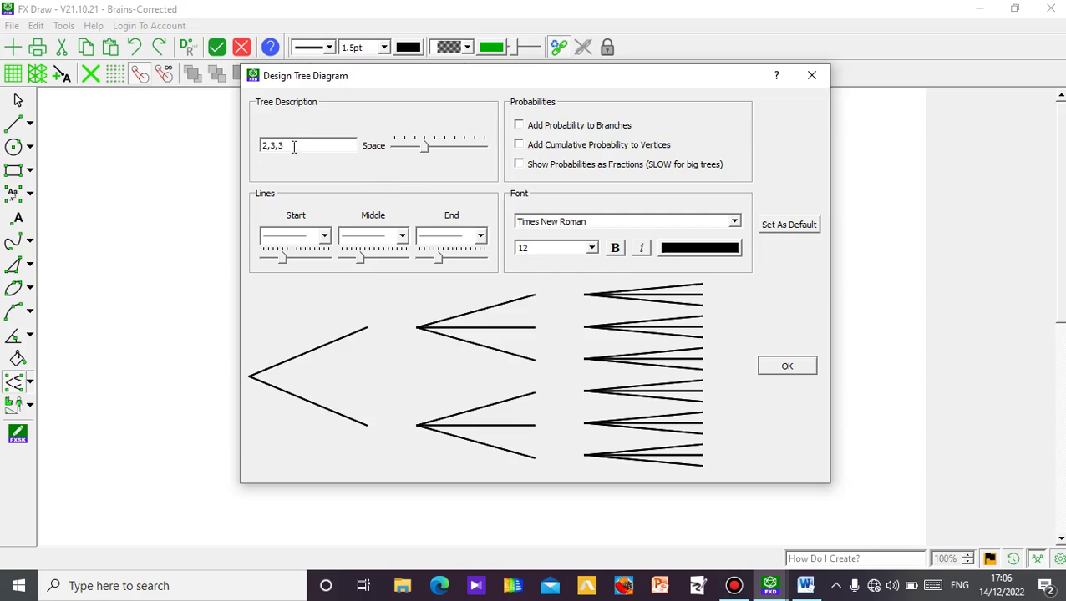
Set the tree description to 2,2,2 and turn on cumulative probability at the vertices
{"action": "key", "text": "BackSpace"}
{"action": "key", "text": "BackSpace"}
{"action": "key", "text": "BackSpace"}
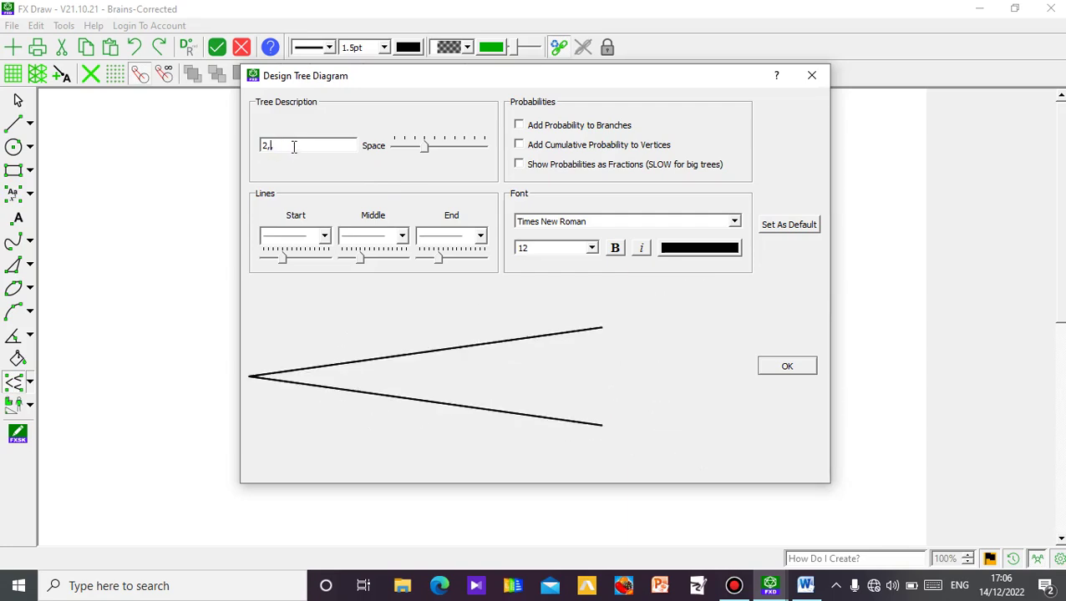
{"action": "type", "text": "2"}
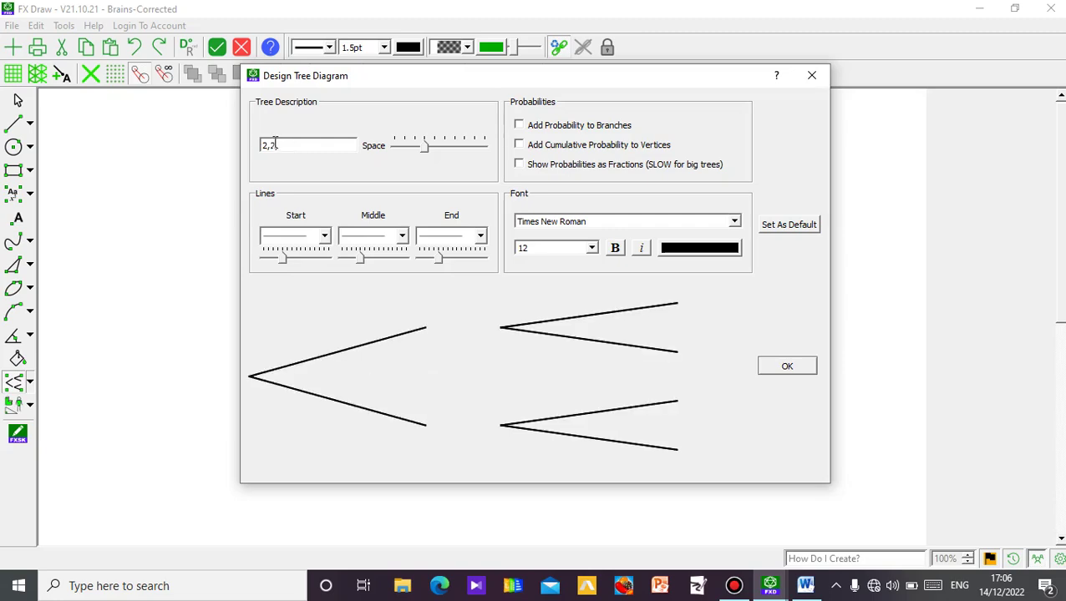
{"action": "type", "text": ","}
{"action": "key", "text": "BackSpace"}
{"action": "type", "text": ",2"}
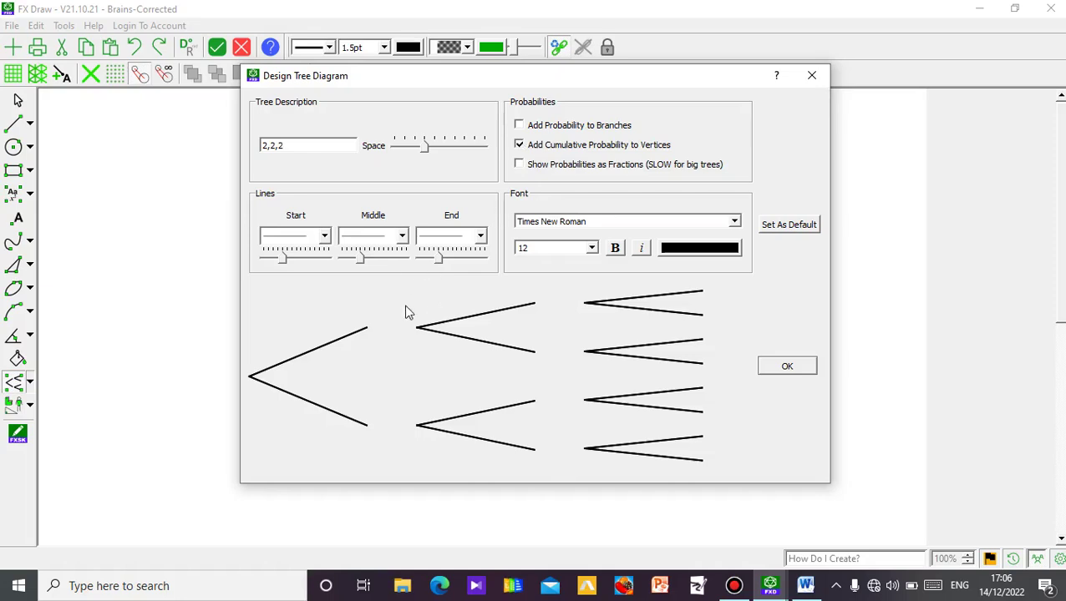
{"action": "left_click", "coordinate": [402, 237]}
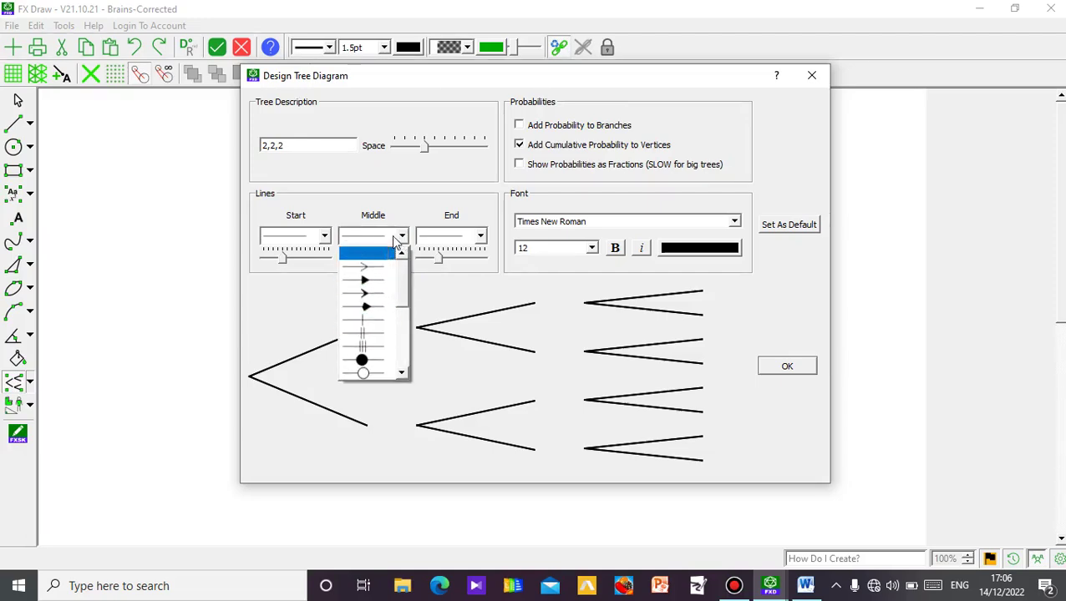
{"action": "left_click", "coordinate": [403, 236]}
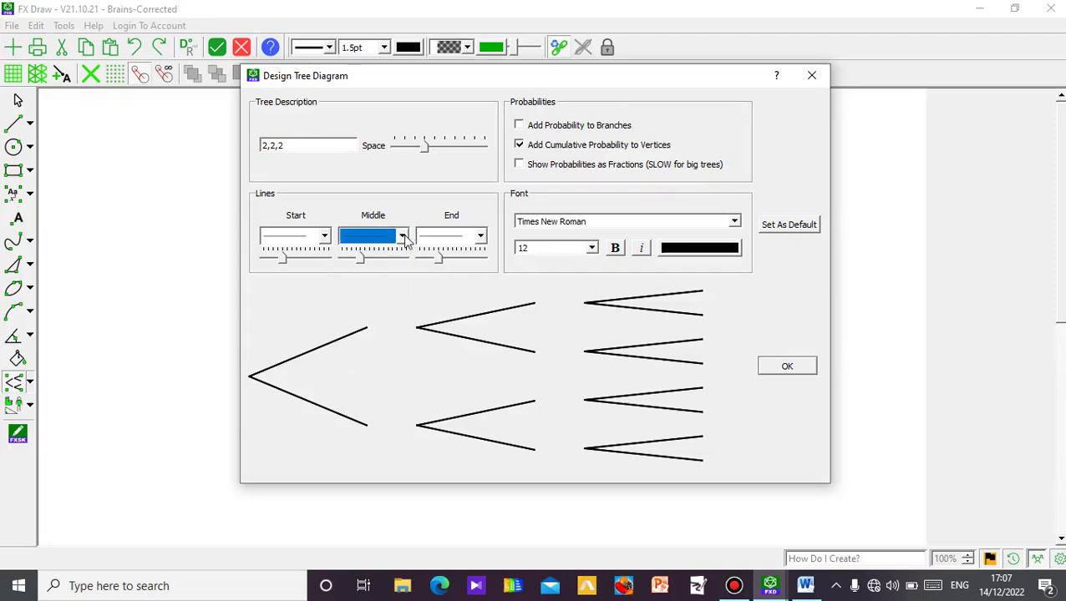
{"action": "left_click", "coordinate": [326, 237]}
{"action": "left_click", "coordinate": [326, 238]}
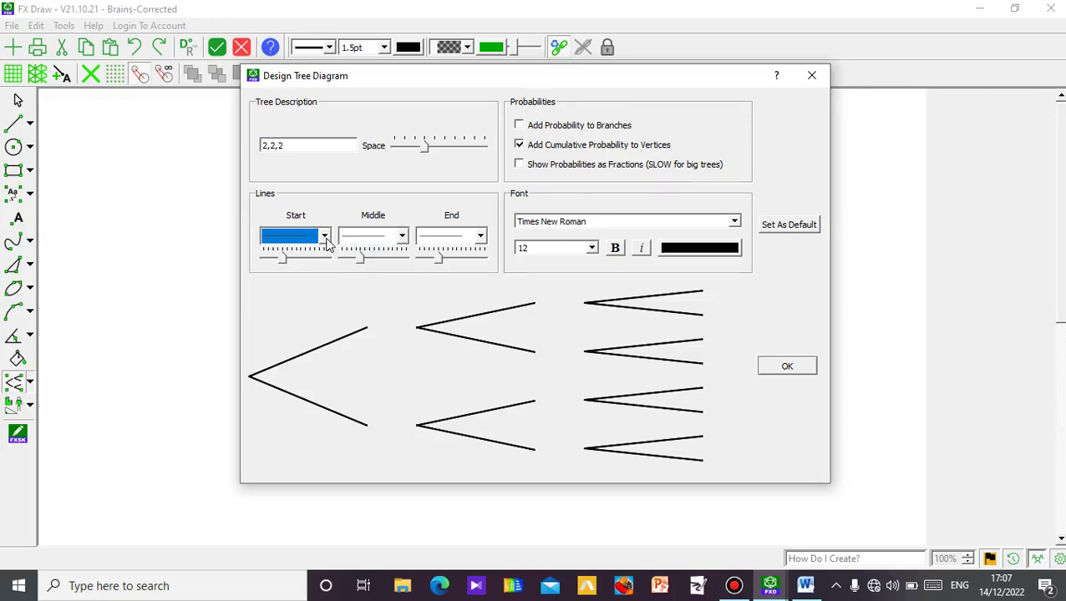
{"action": "left_click", "coordinate": [481, 237]}
{"action": "left_click", "coordinate": [481, 237]}
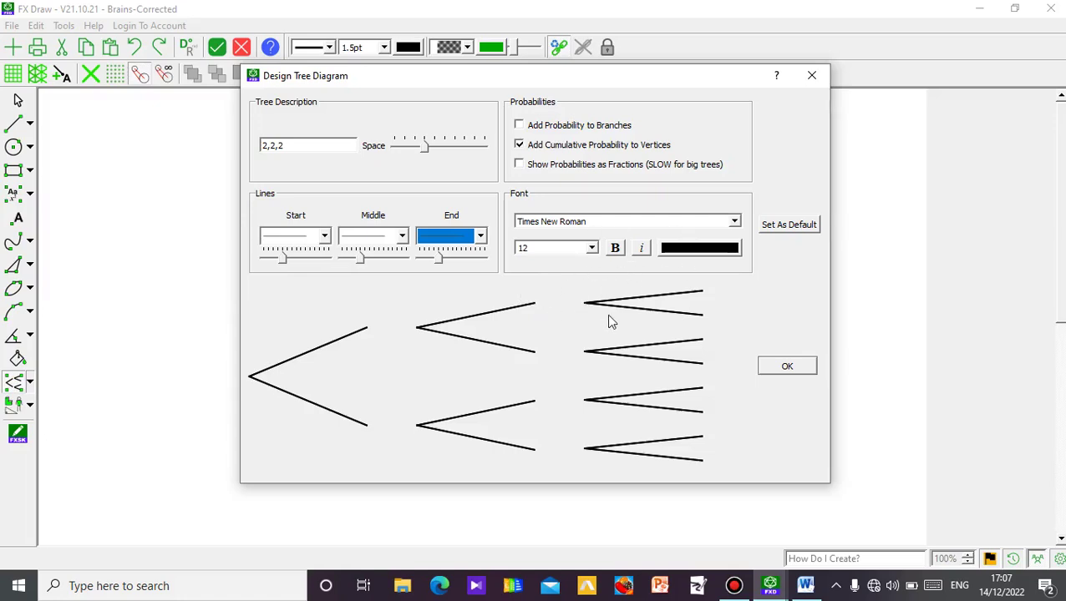
Create the configured tree diagram on the page and ungroup it into individual lines
{"action": "left_click", "coordinate": [787, 368]}
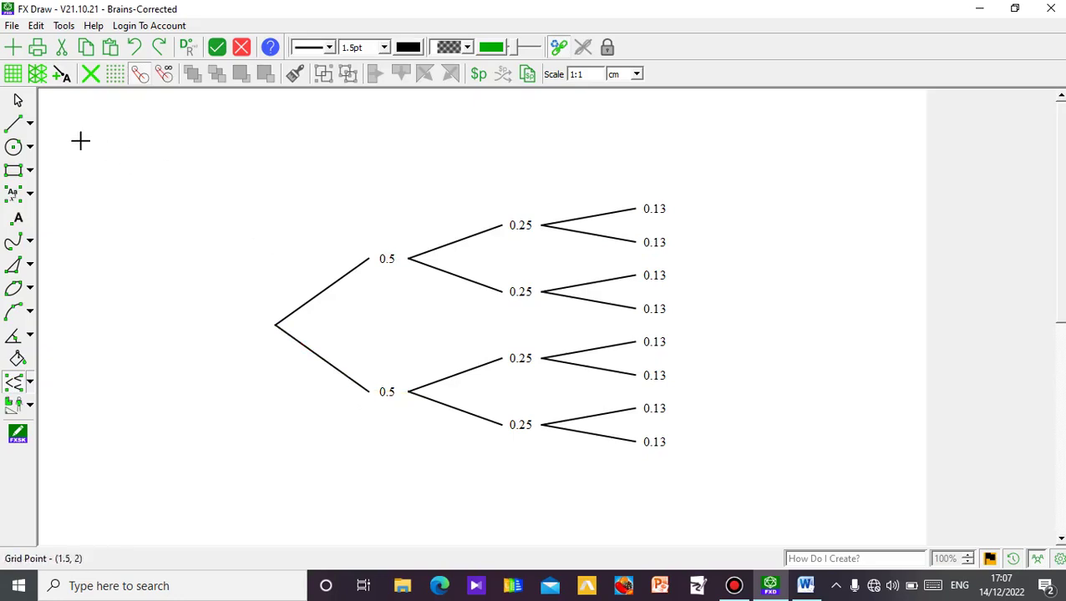
{"action": "left_click", "coordinate": [18, 101]}
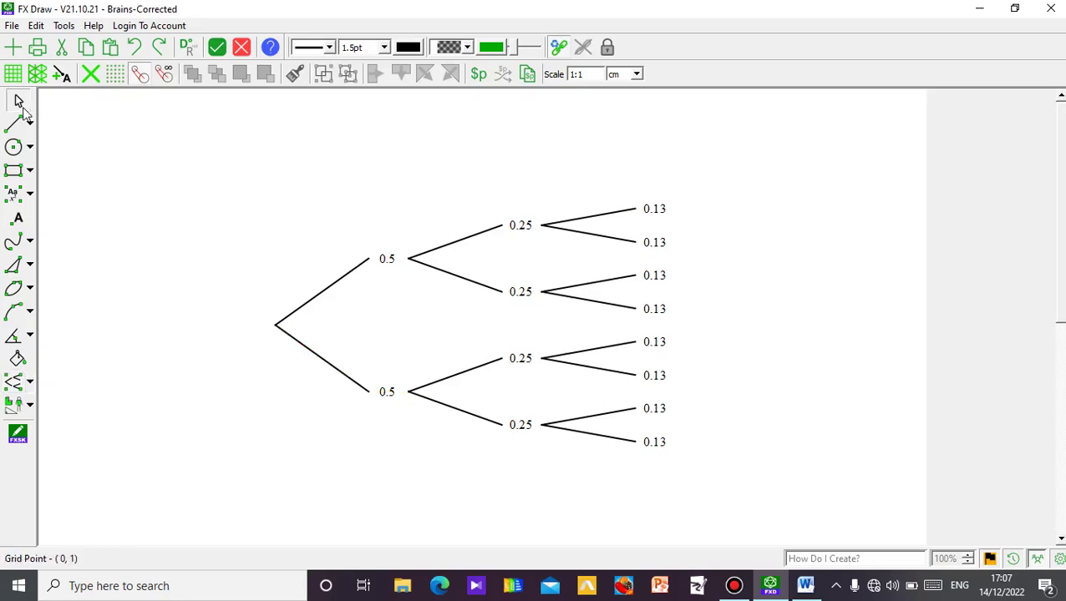
{"action": "left_click", "coordinate": [320, 303]}
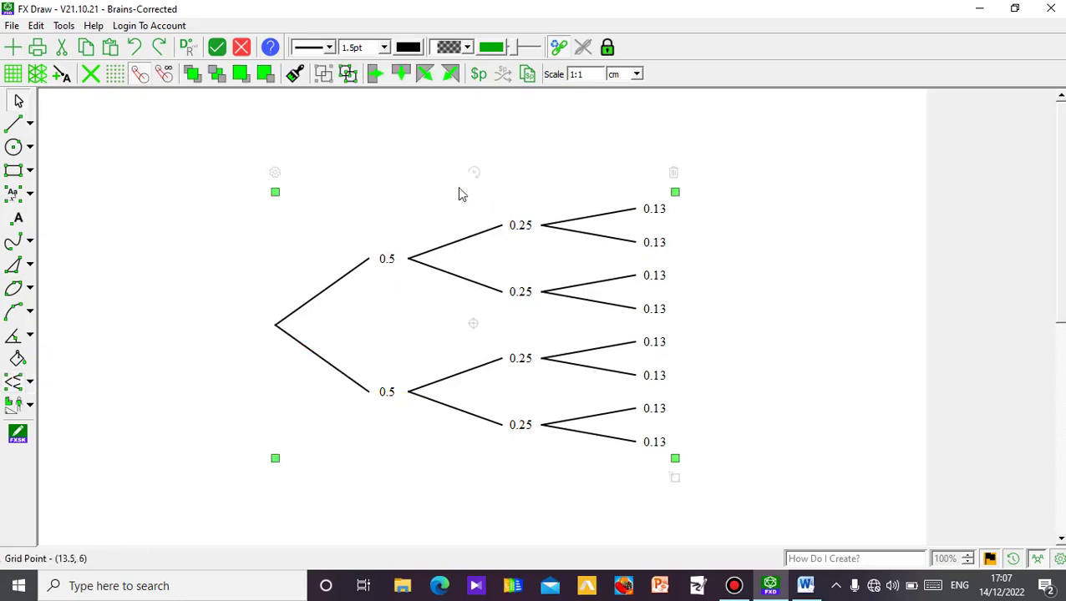
{"action": "left_click", "coordinate": [276, 173]}
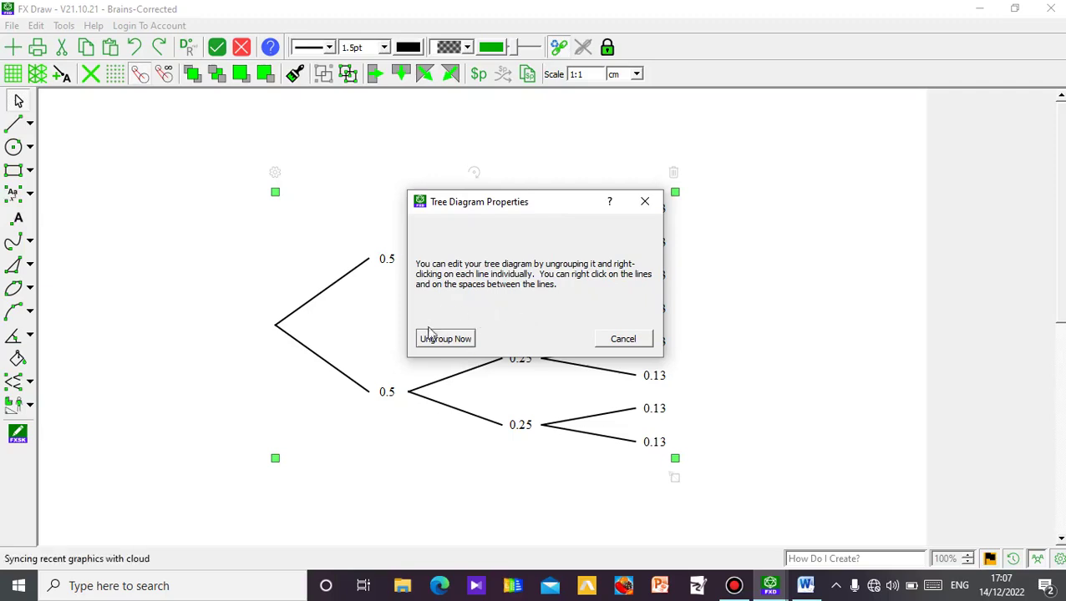
{"action": "left_click", "coordinate": [454, 341]}
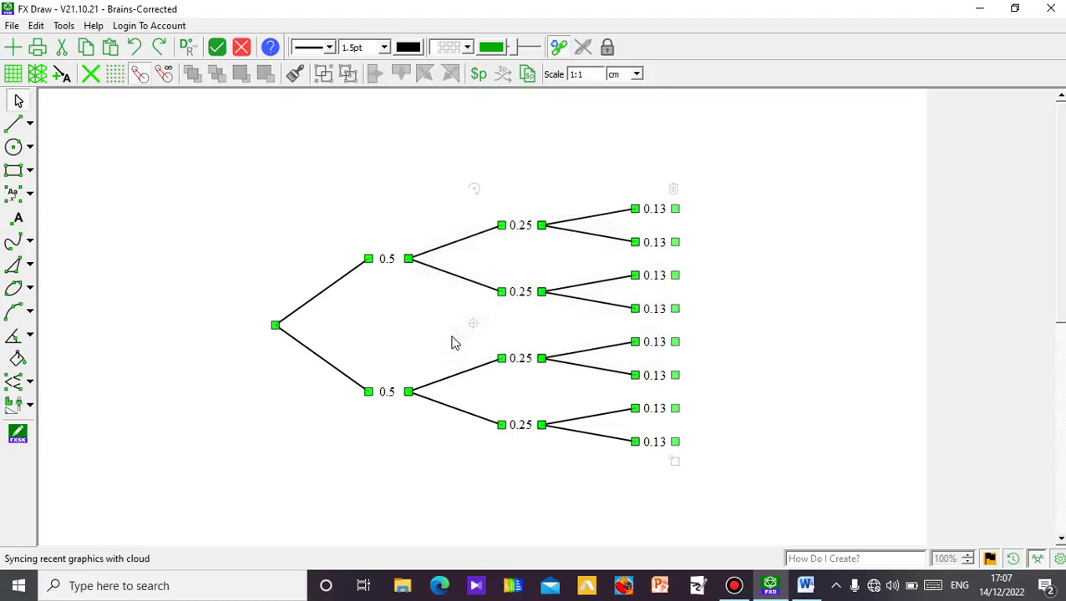
{"action": "left_click", "coordinate": [165, 282]}
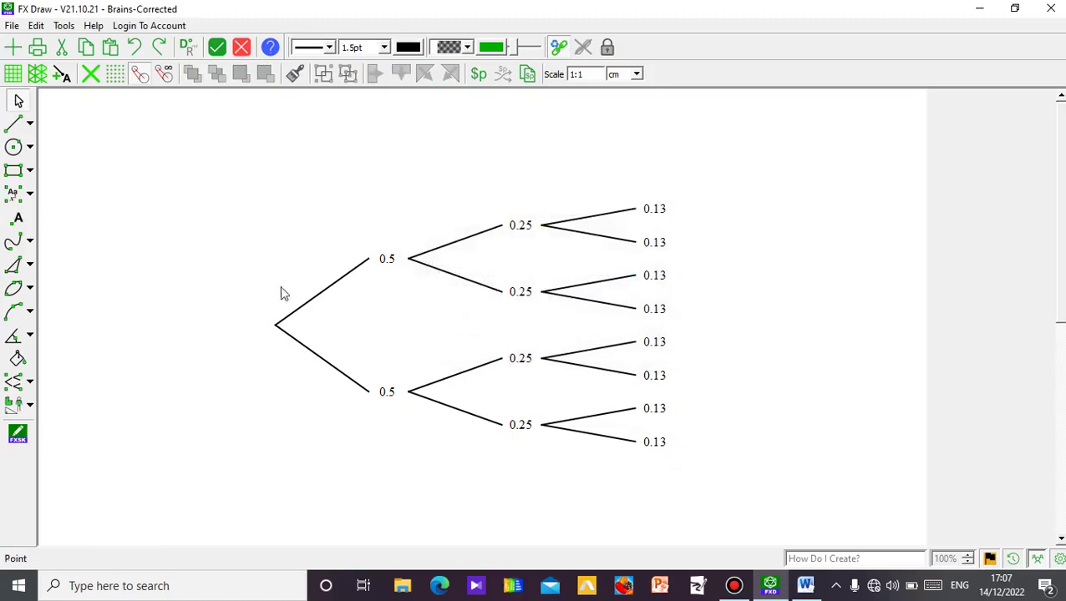
Replace the text of the upper first-stage vertex with H as plain text
{"action": "left_click", "coordinate": [387, 267]}
{"action": "left_click", "coordinate": [390, 264]}
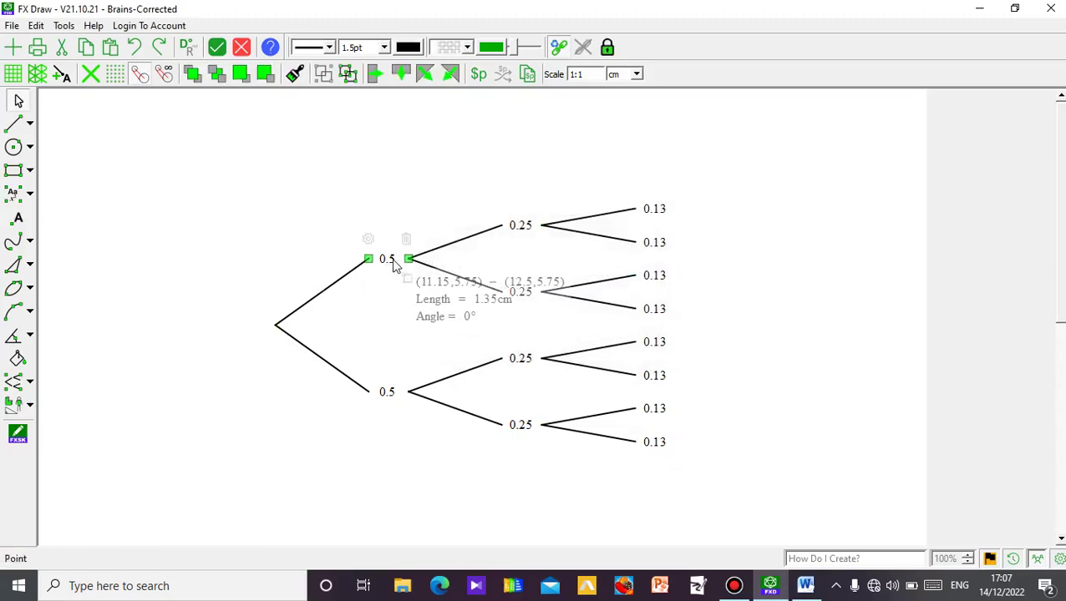
{"action": "left_click", "coordinate": [368, 241]}
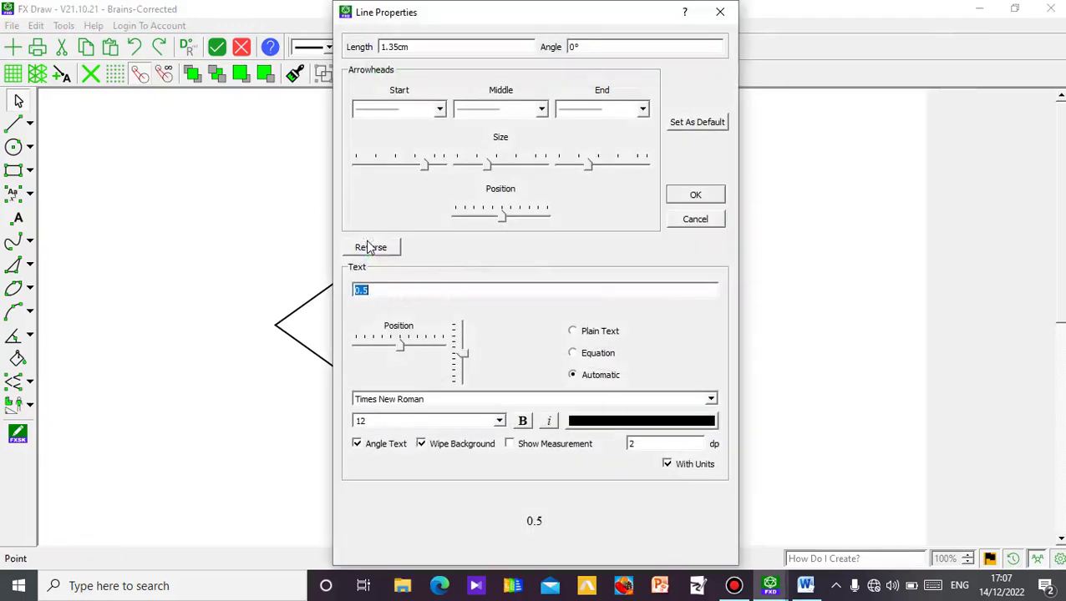
{"action": "type", "text": "H"}
{"action": "left_click", "coordinate": [696, 195]}
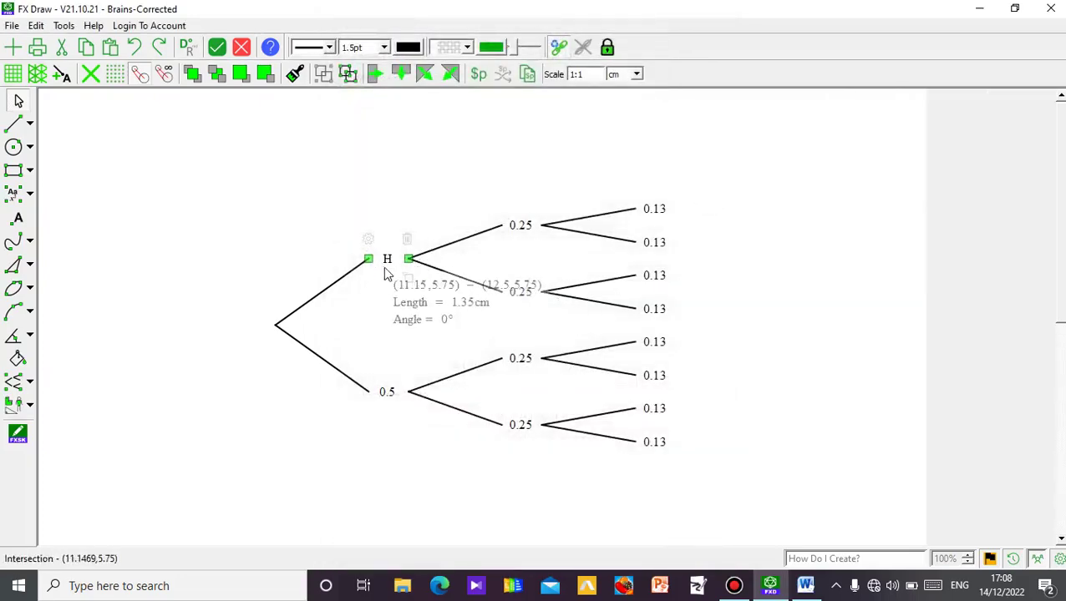
Replace the text of the lower first-stage vertex with T
{"action": "left_click", "coordinate": [389, 398]}
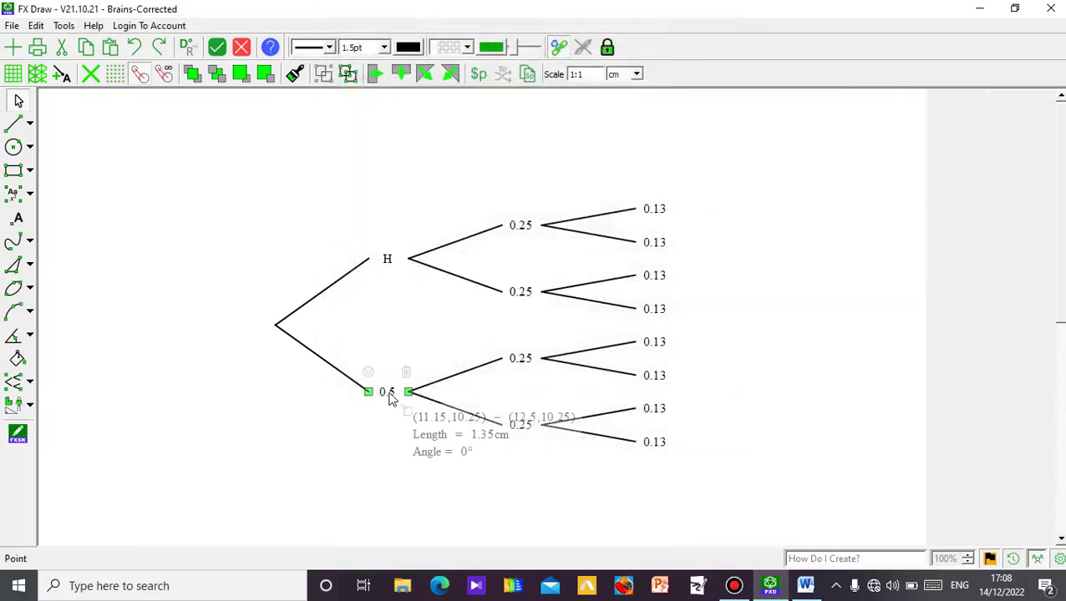
{"action": "left_click", "coordinate": [369, 372]}
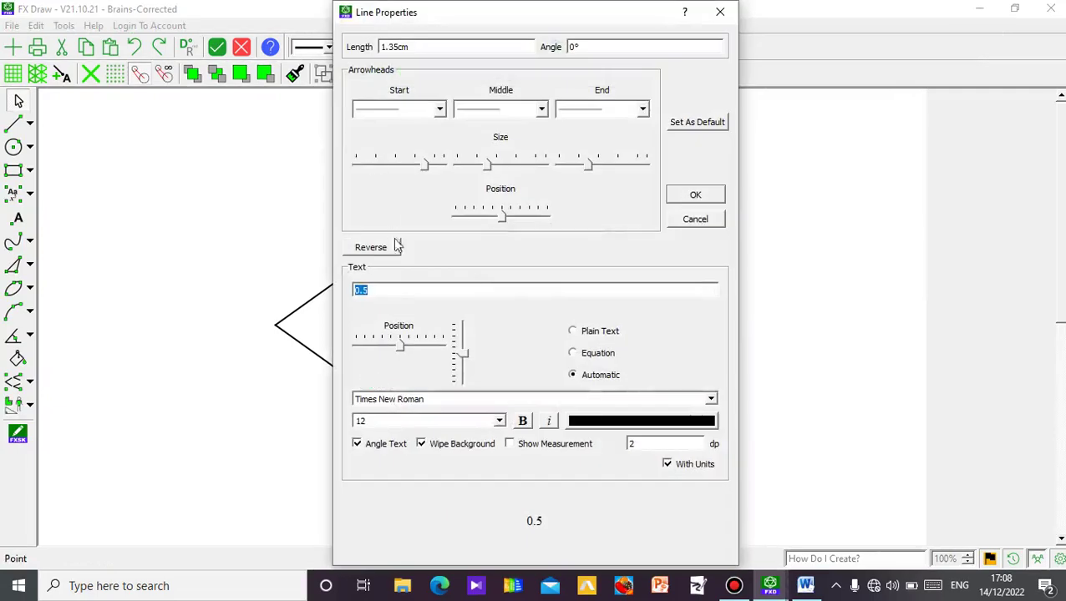
{"action": "type", "text": "T"}
{"action": "left_click", "coordinate": [697, 197]}
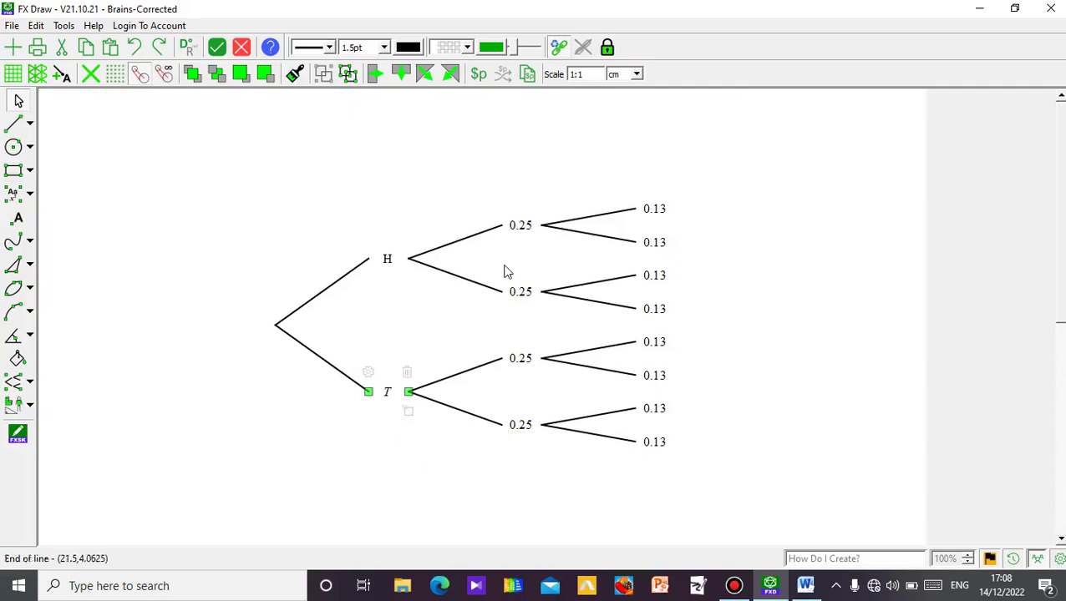
Replace the text of the topmost second-stage vertex with H and set it as plain text
{"action": "left_click", "coordinate": [522, 227]}
{"action": "left_click", "coordinate": [507, 207]}
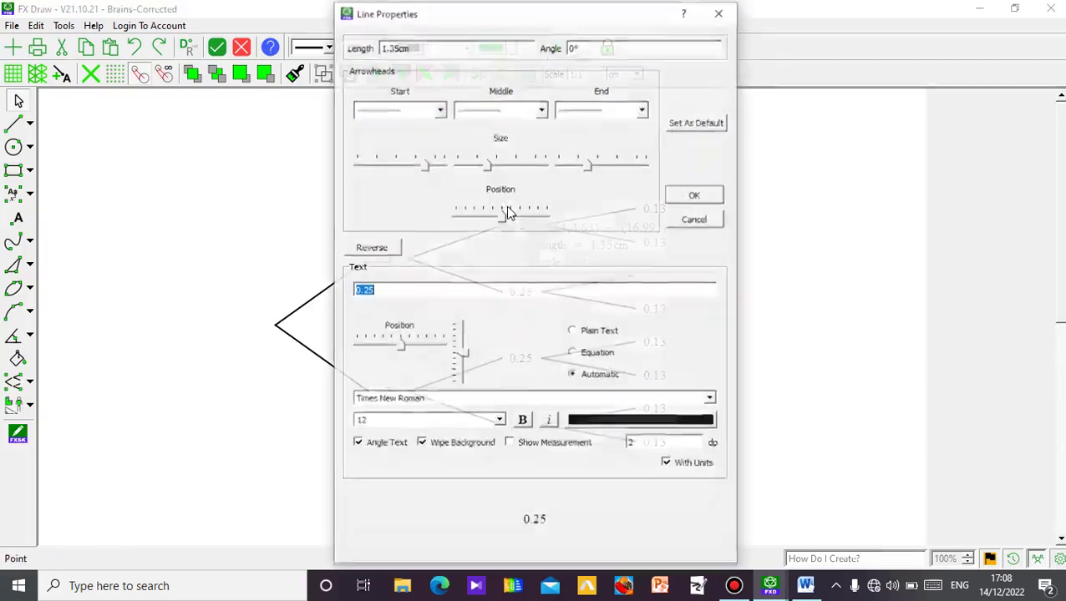
{"action": "type", "text": "H"}
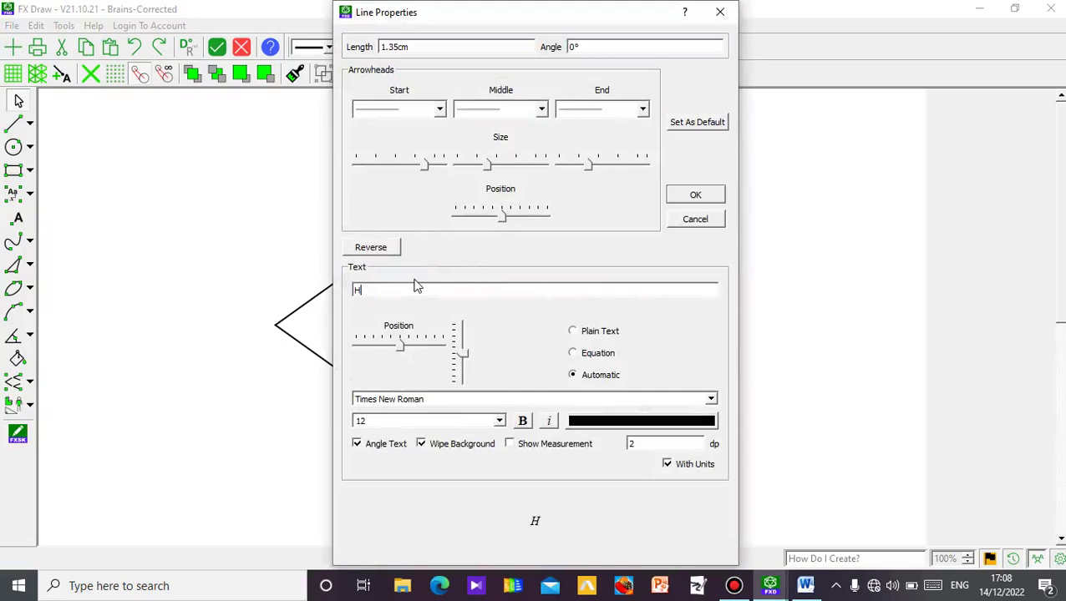
{"action": "left_click", "coordinate": [585, 328]}
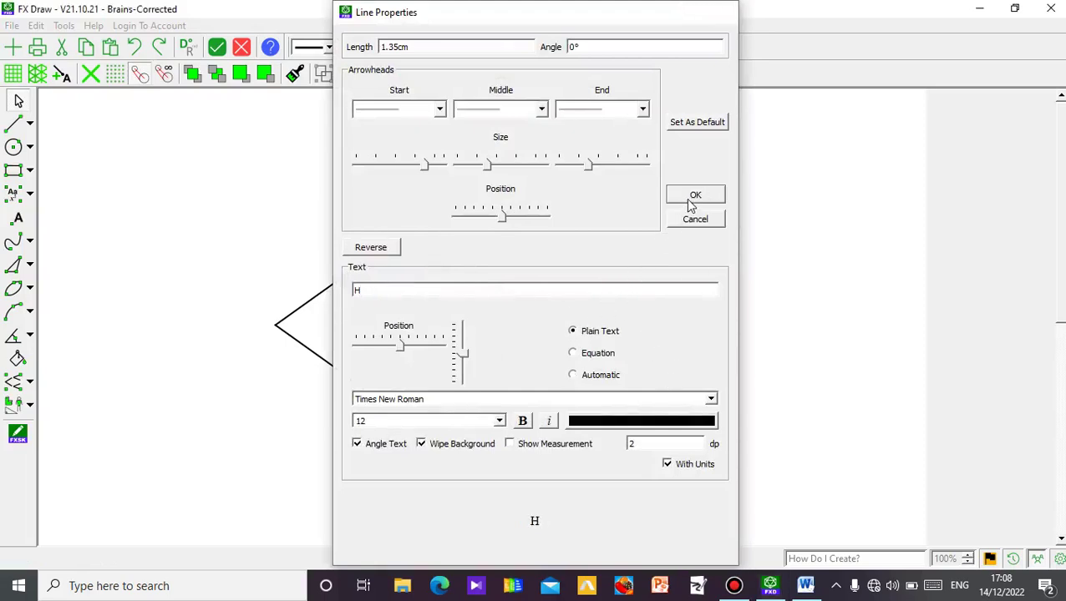
{"action": "left_click", "coordinate": [695, 197]}
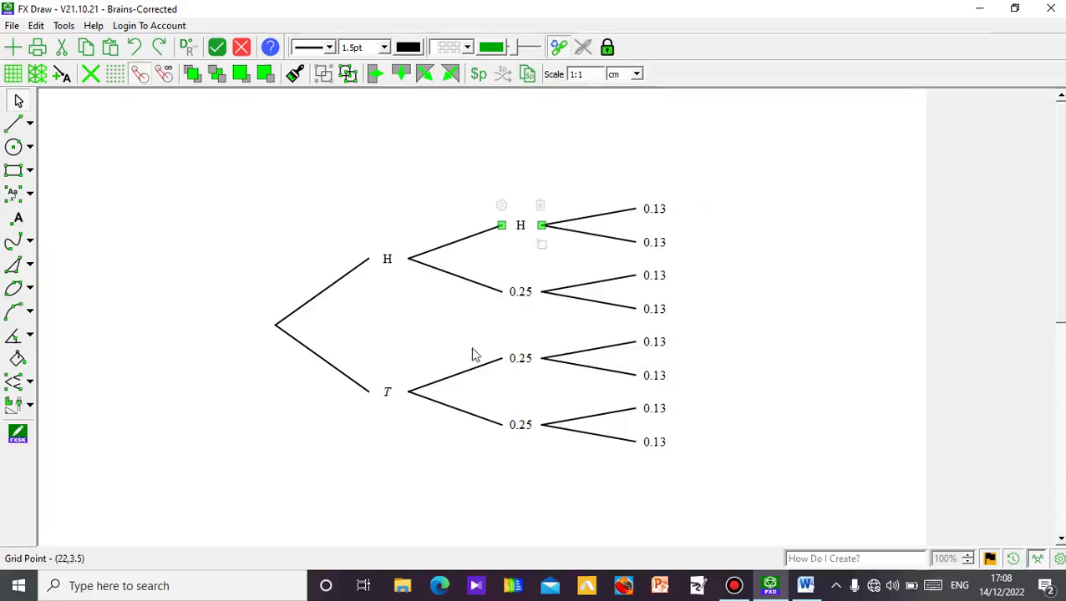
Replace the text of the lower second-stage vertex on the H branch with T
{"action": "left_click", "coordinate": [524, 299]}
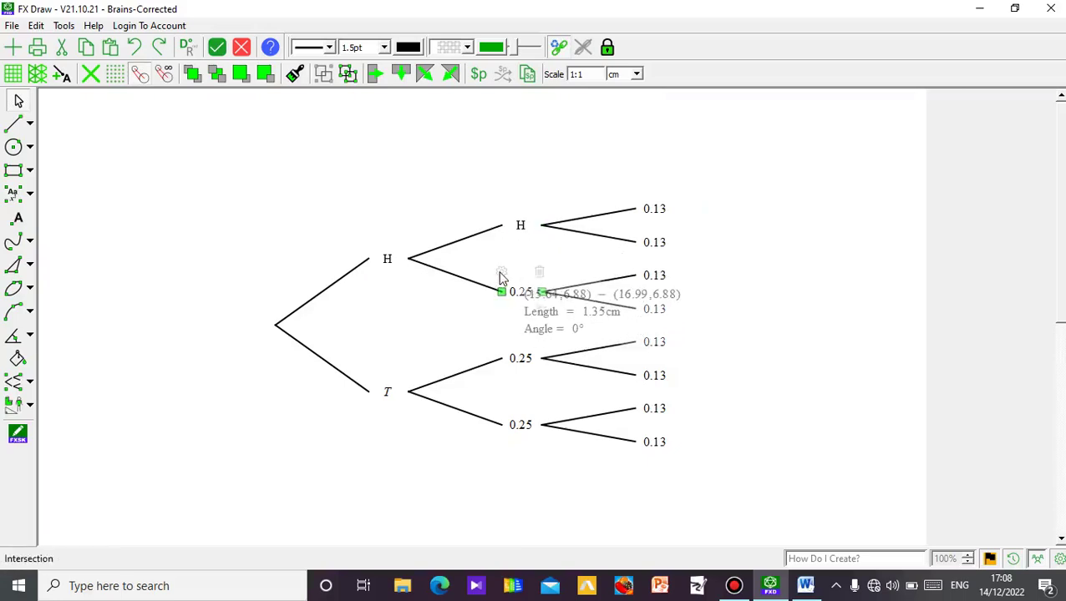
{"action": "double_click", "coordinate": [499, 278]}
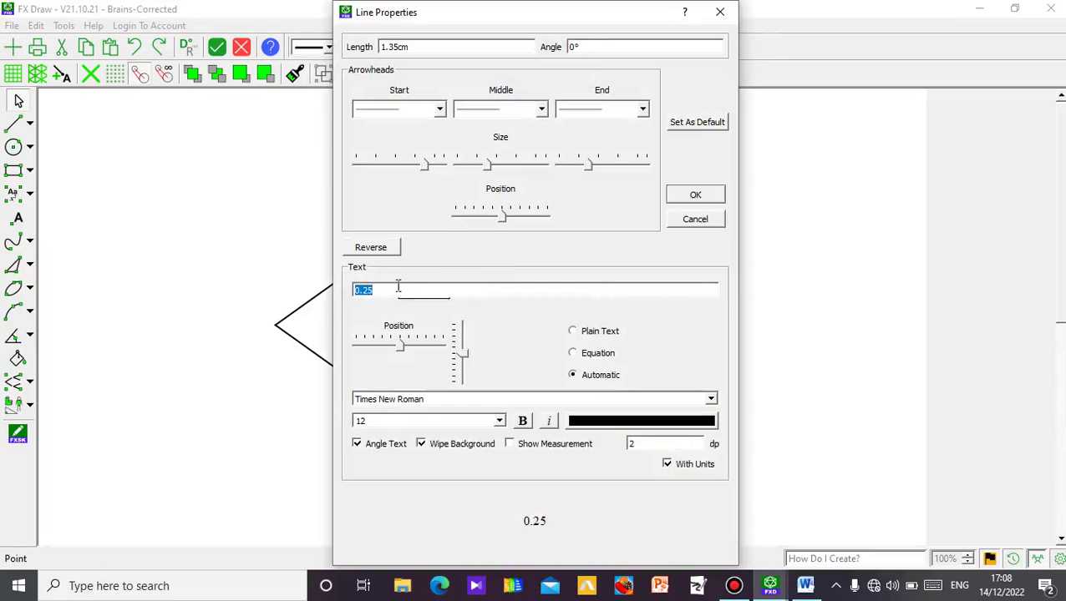
{"action": "type", "text": "T"}
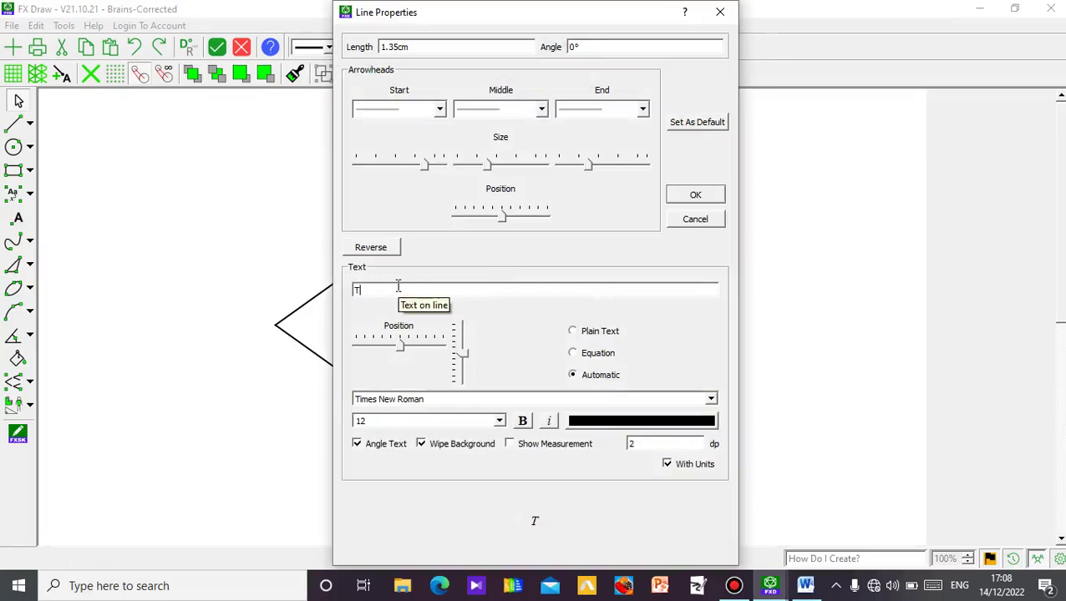
{"action": "left_click", "coordinate": [690, 204]}
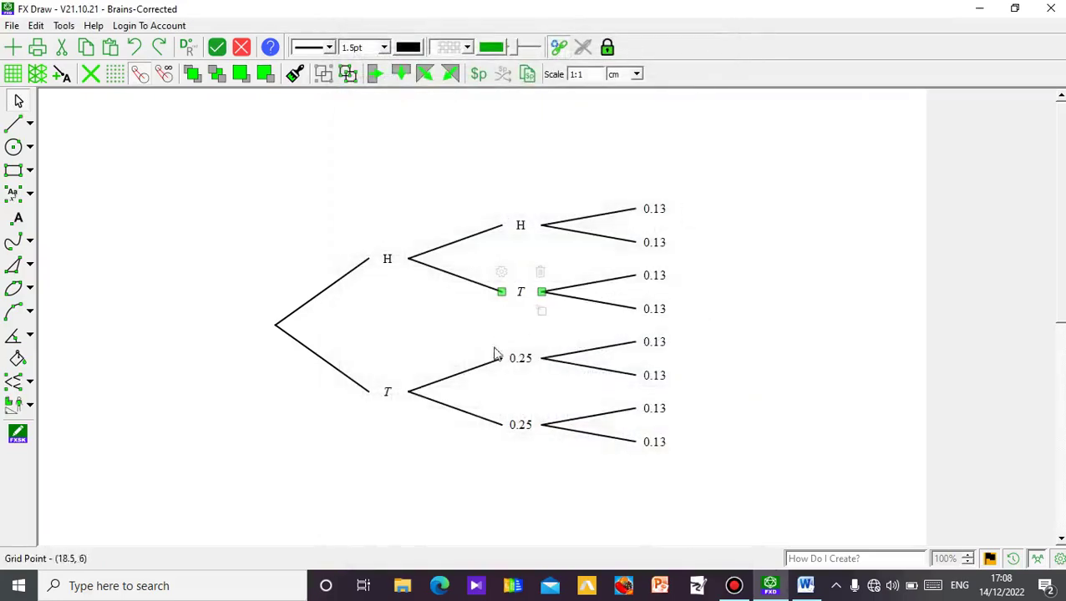
Replace the text of the two second-stage vertices on the T branch with a plain-text H above and T below
{"action": "left_click", "coordinate": [519, 363]}
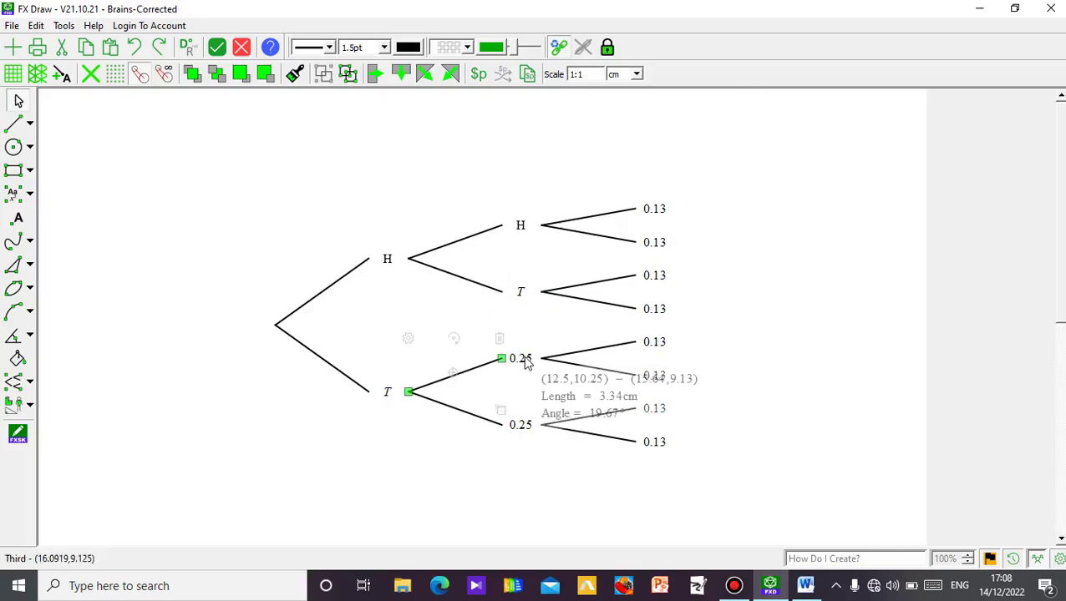
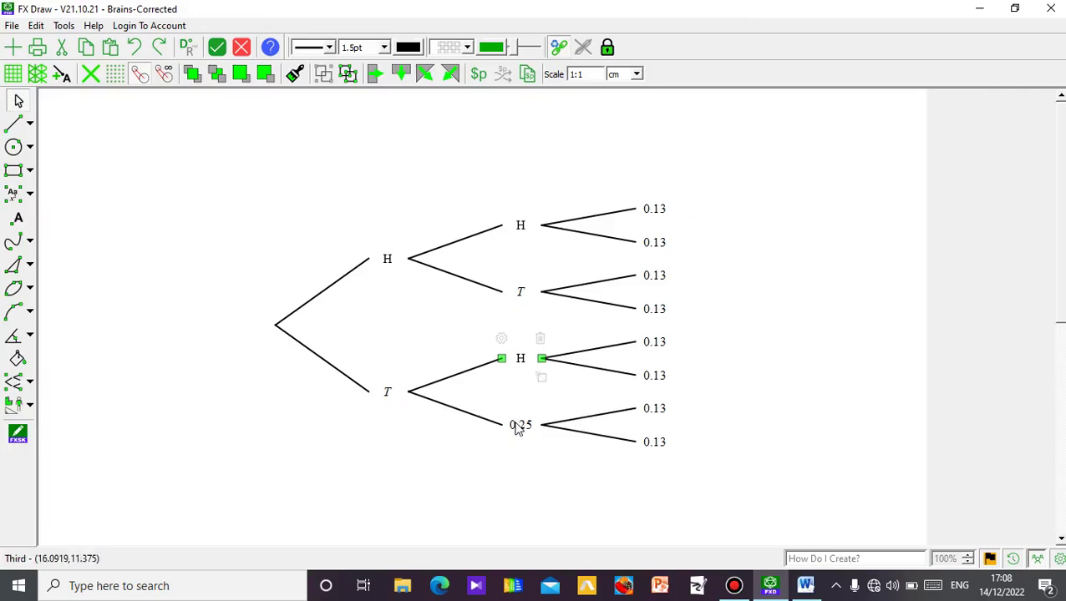
{"action": "left_click", "coordinate": [524, 430]}
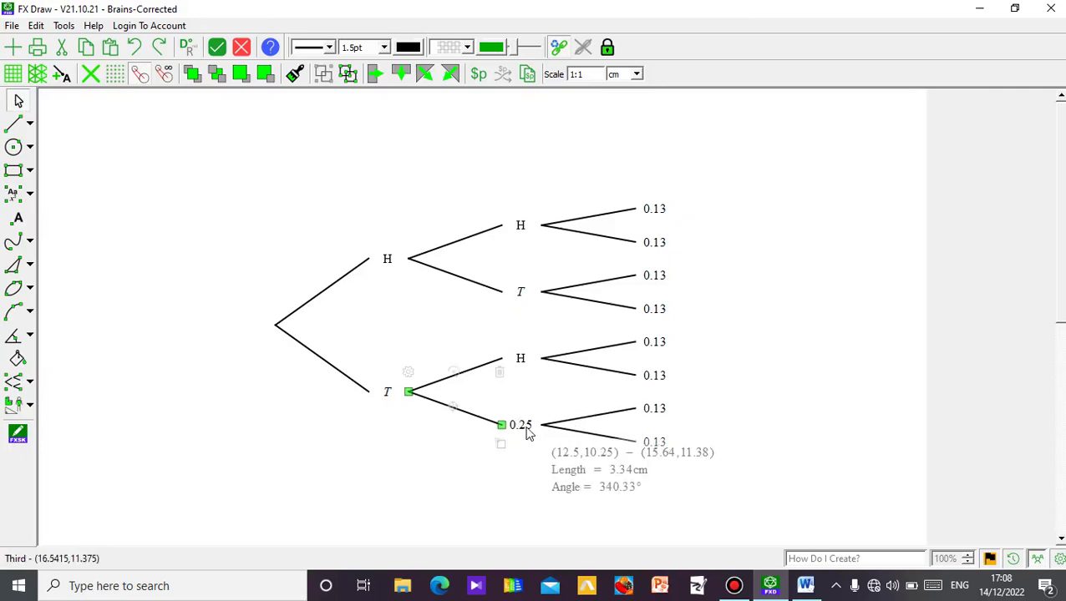
{"action": "left_click", "coordinate": [527, 429]}
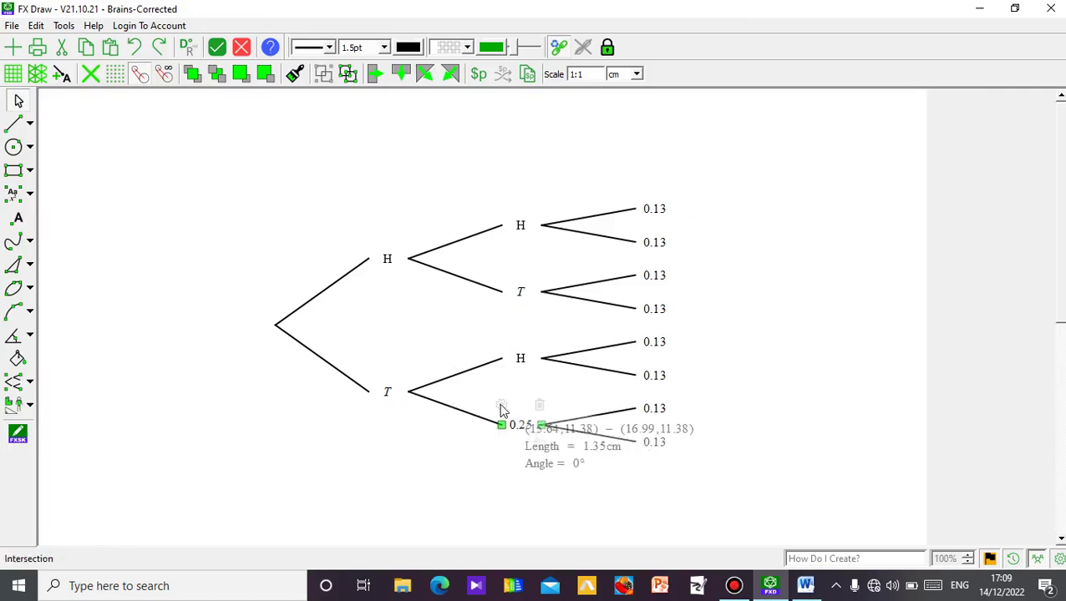
{"action": "left_click", "coordinate": [502, 407]}
{"action": "type", "text": "T"}
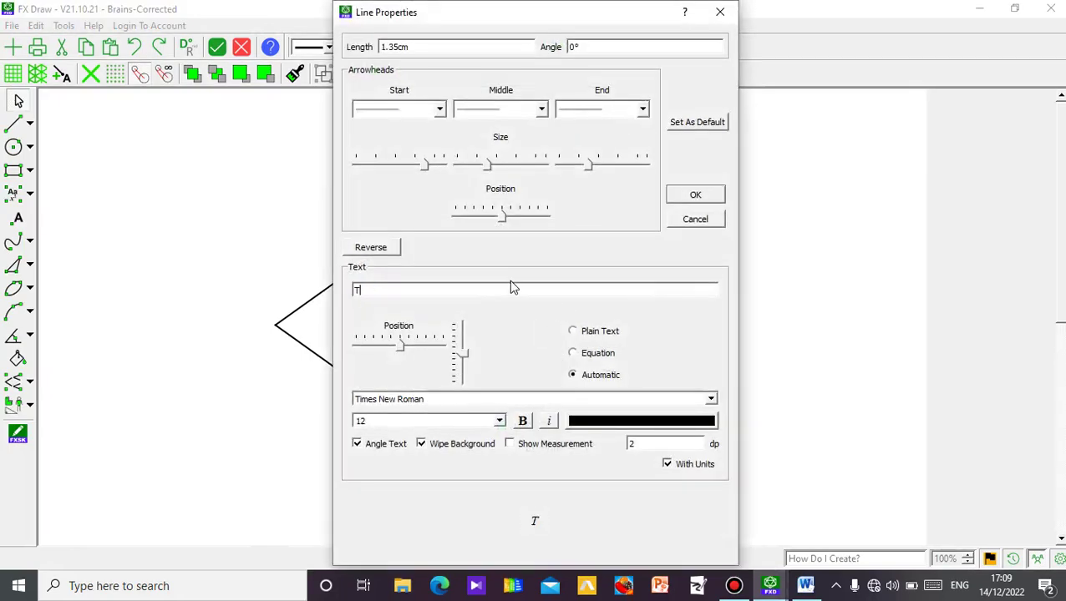
{"action": "left_click", "coordinate": [707, 197]}
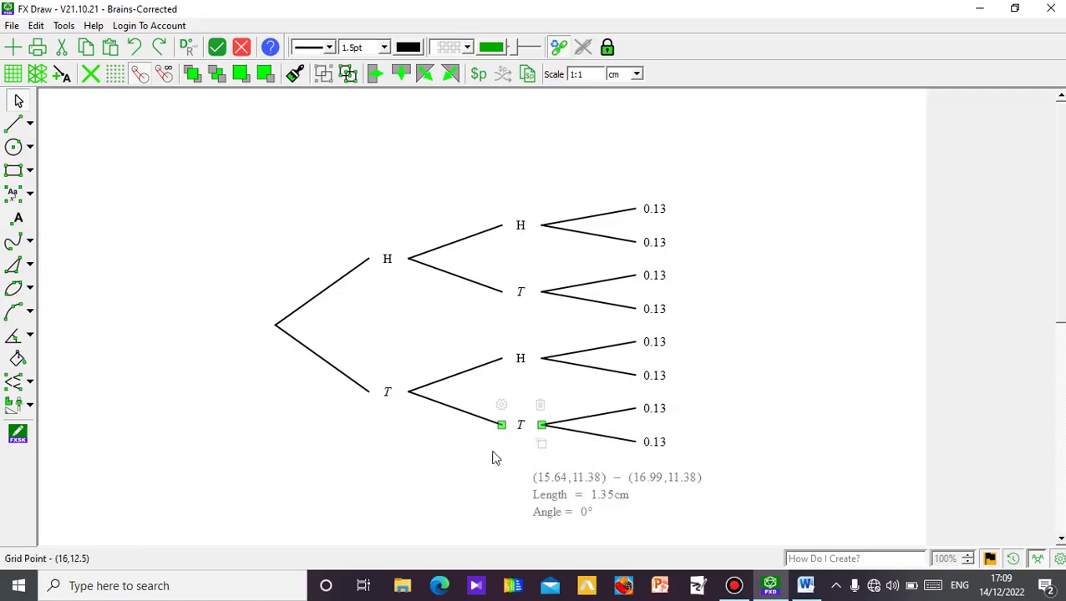
Replace the text of the two third-stage vertices on the H-H branch with H above and T below
{"action": "left_click", "coordinate": [656, 213]}
{"action": "left_click", "coordinate": [635, 192]}
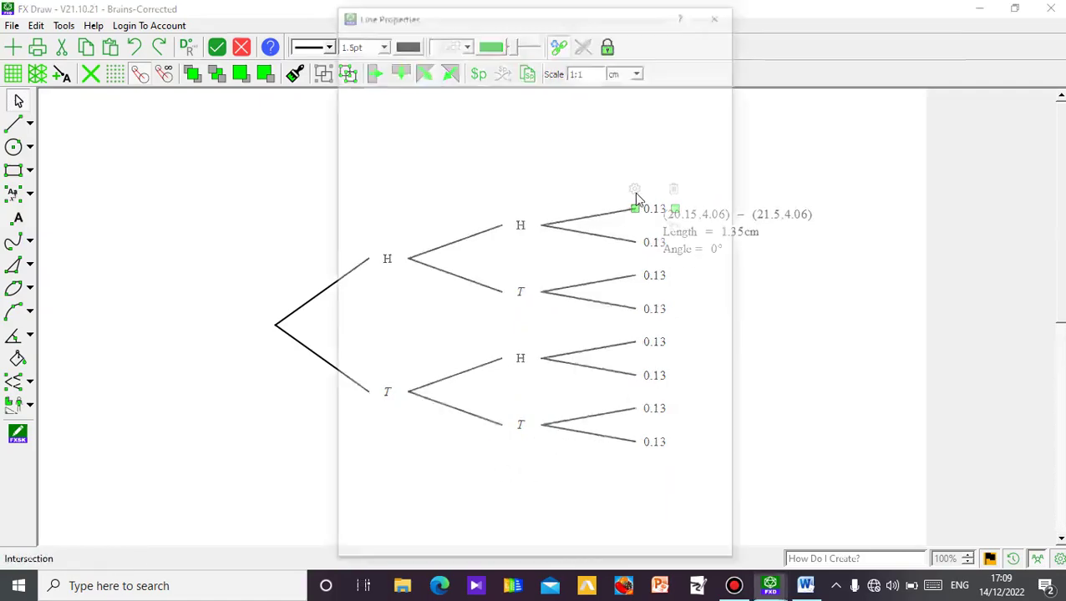
{"action": "type", "text": "H"}
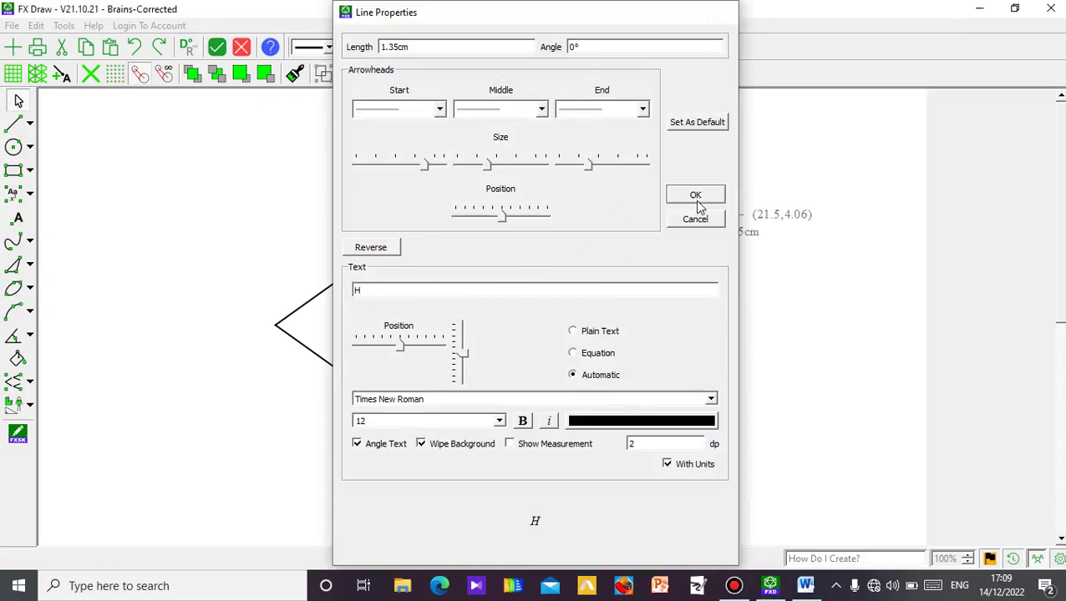
{"action": "left_click", "coordinate": [696, 199]}
{"action": "left_click", "coordinate": [657, 245]}
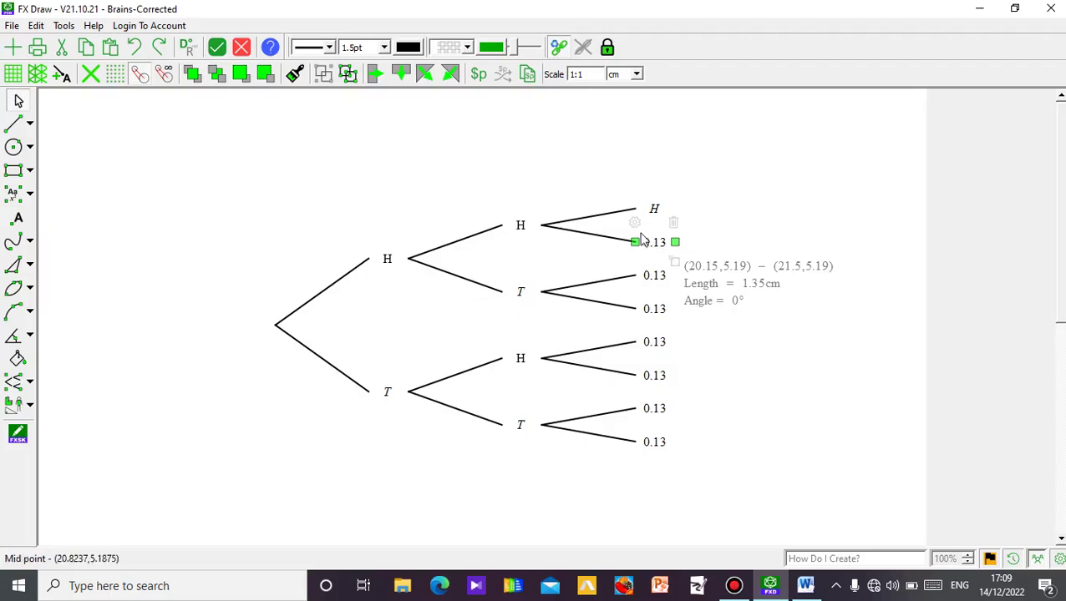
{"action": "left_click", "coordinate": [634, 223]}
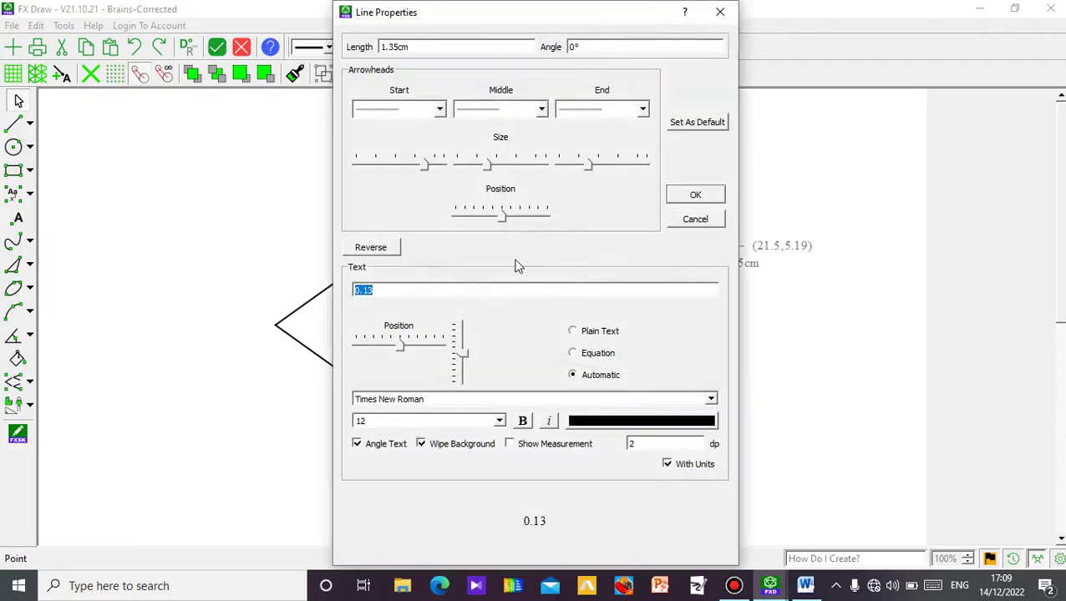
{"action": "type", "text": "T"}
{"action": "left_click", "coordinate": [698, 197]}
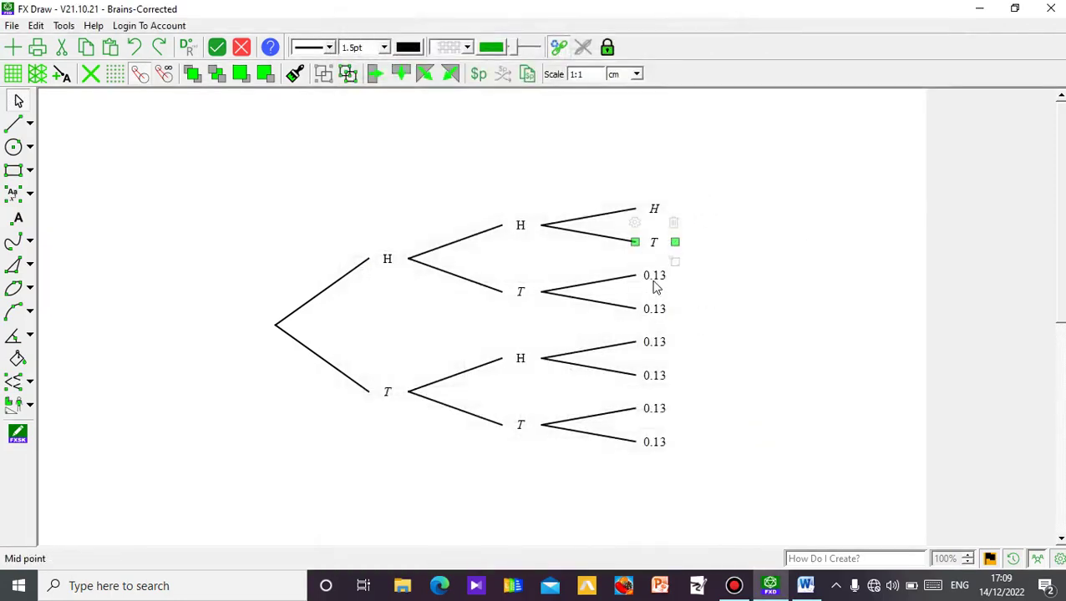
Replace the text of the two third-stage vertices on the H-T branch with H above and T below
{"action": "left_click", "coordinate": [656, 287]}
{"action": "double_click", "coordinate": [633, 259]}
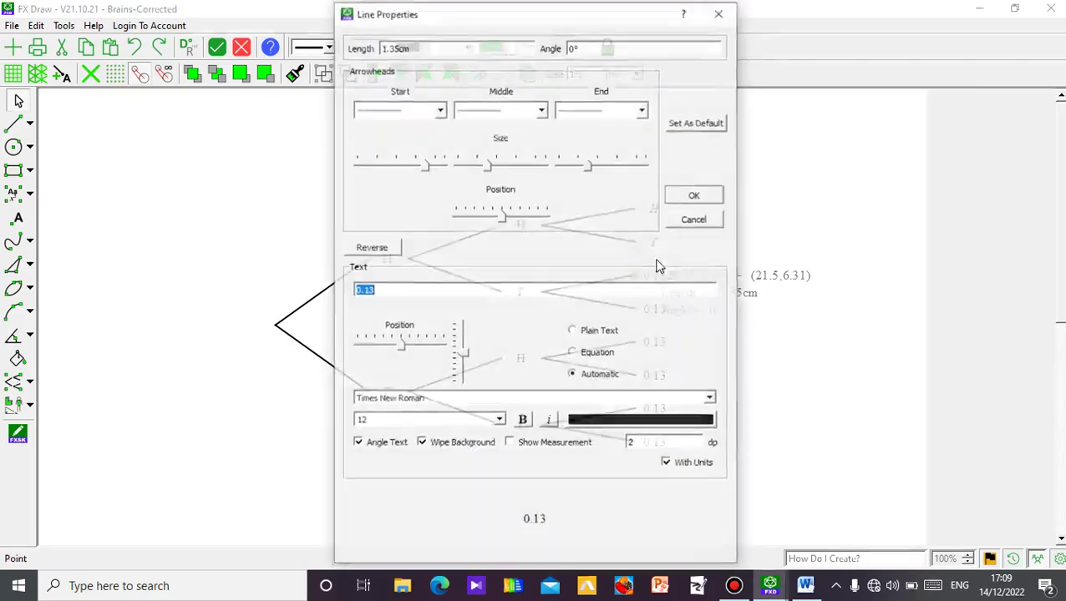
{"action": "type", "text": "H"}
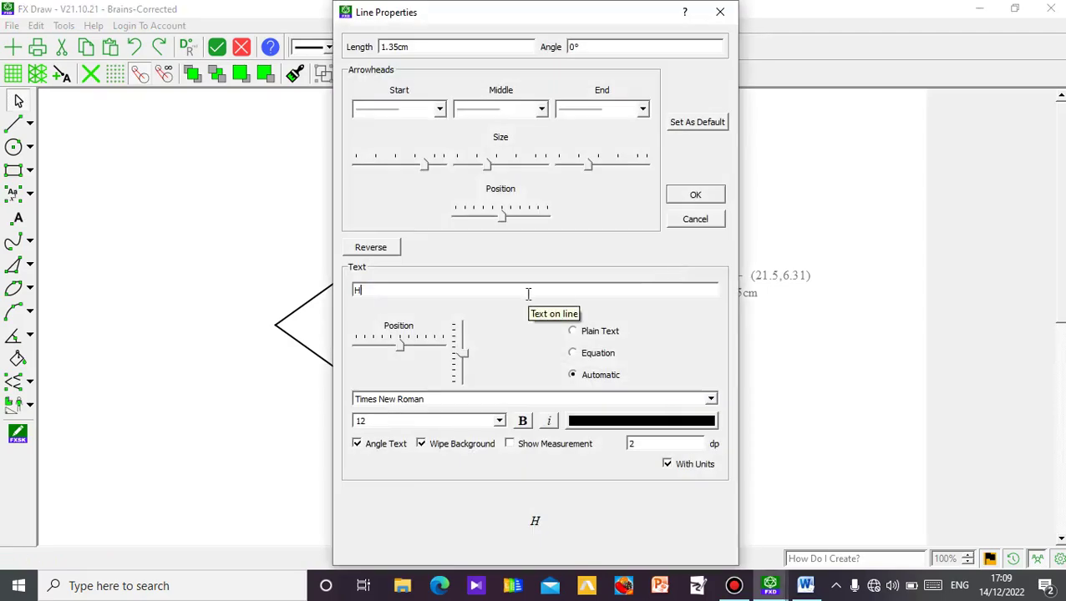
{"action": "left_click", "coordinate": [690, 198]}
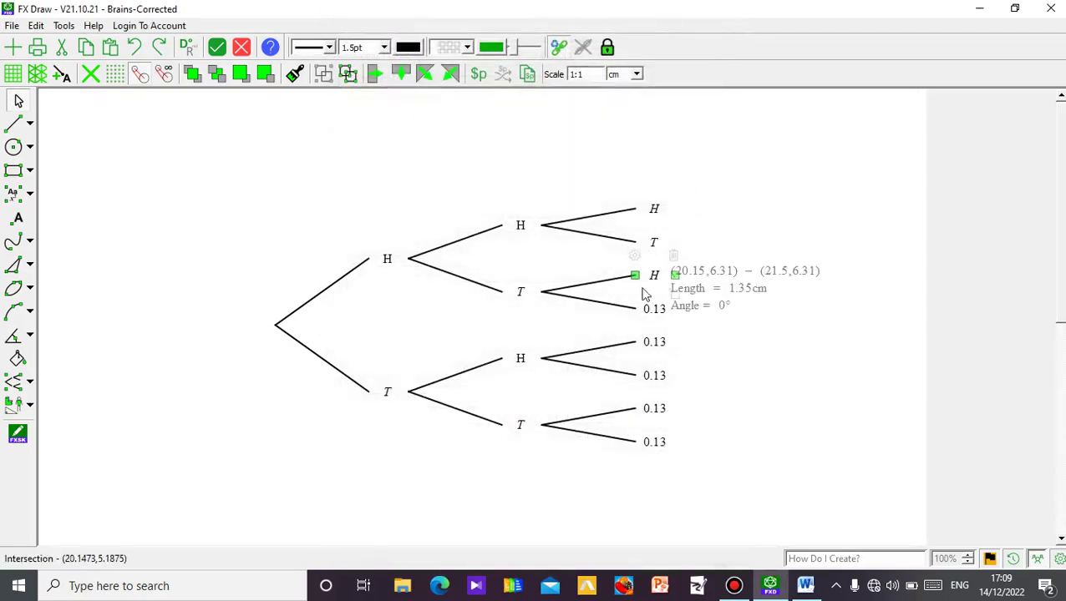
{"action": "left_click", "coordinate": [654, 312]}
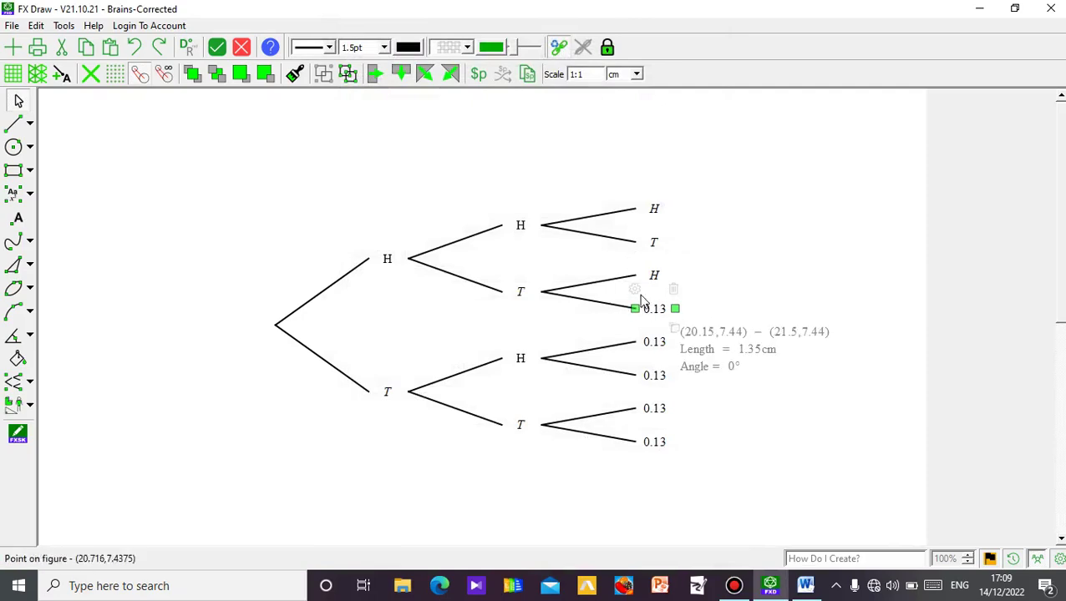
{"action": "double_click", "coordinate": [638, 297]}
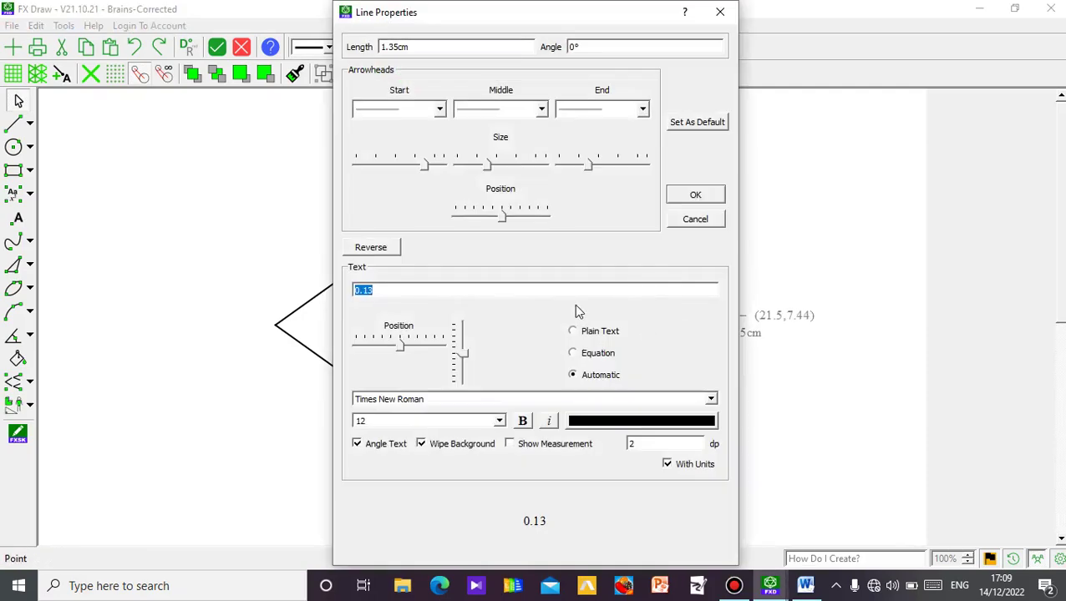
{"action": "type", "text": "T"}
{"action": "left_click", "coordinate": [694, 196]}
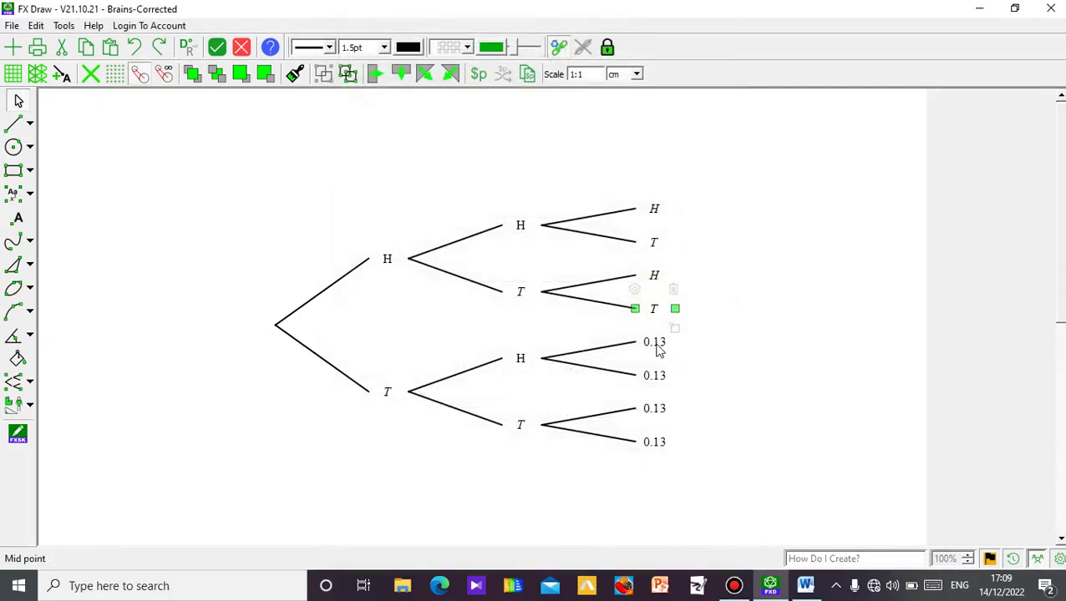
Replace the text of the two third-stage vertices on the T-H branch with H above and T below
{"action": "left_click", "coordinate": [659, 349]}
{"action": "double_click", "coordinate": [632, 326]}
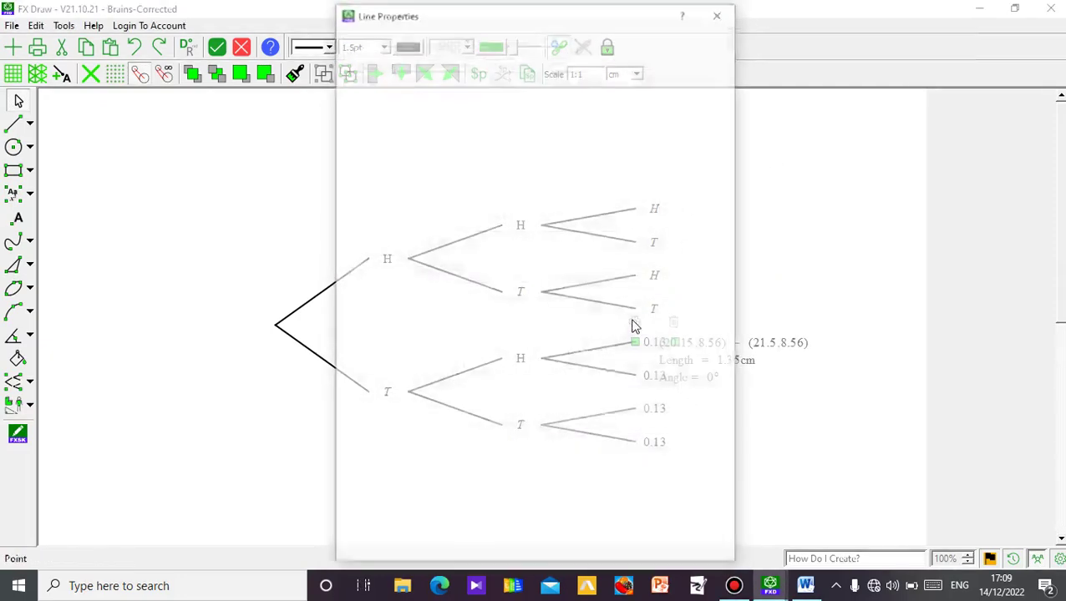
{"action": "type", "text": "H"}
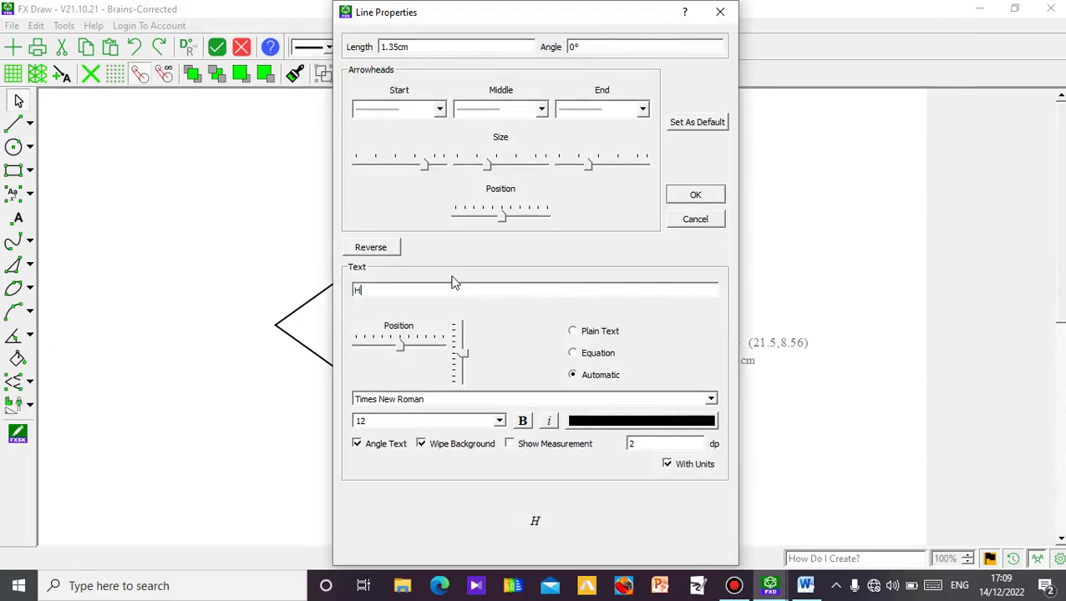
{"action": "left_click", "coordinate": [700, 197]}
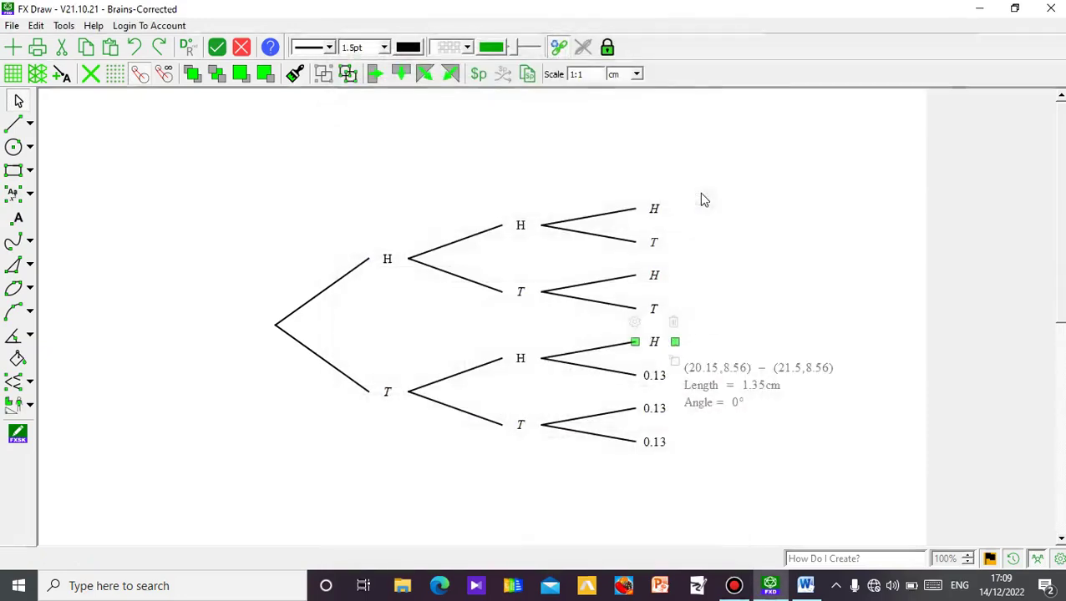
{"action": "left_click", "coordinate": [660, 380]}
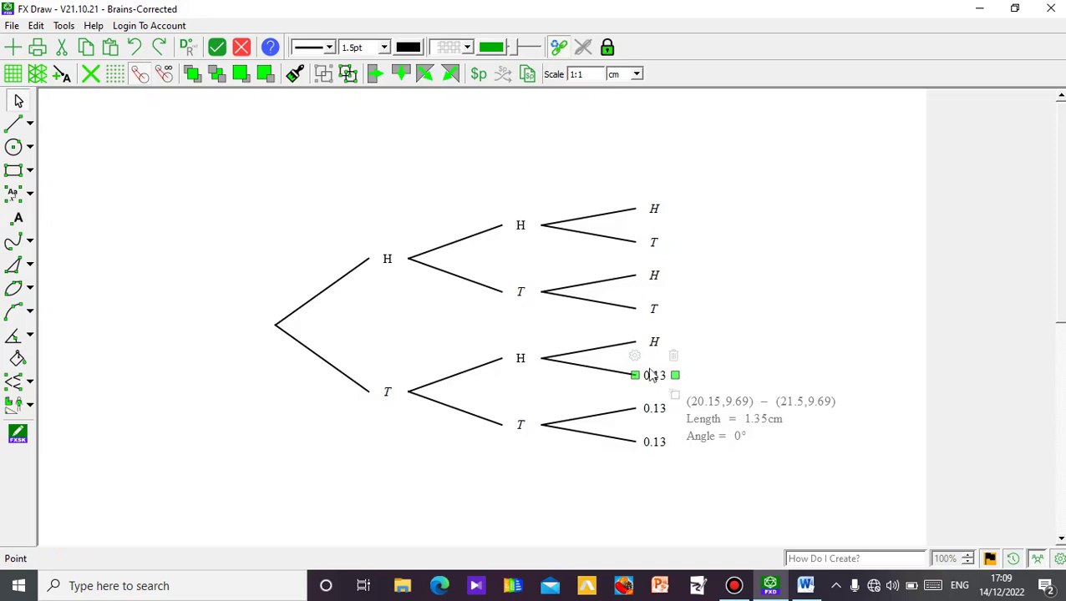
{"action": "double_click", "coordinate": [652, 376]}
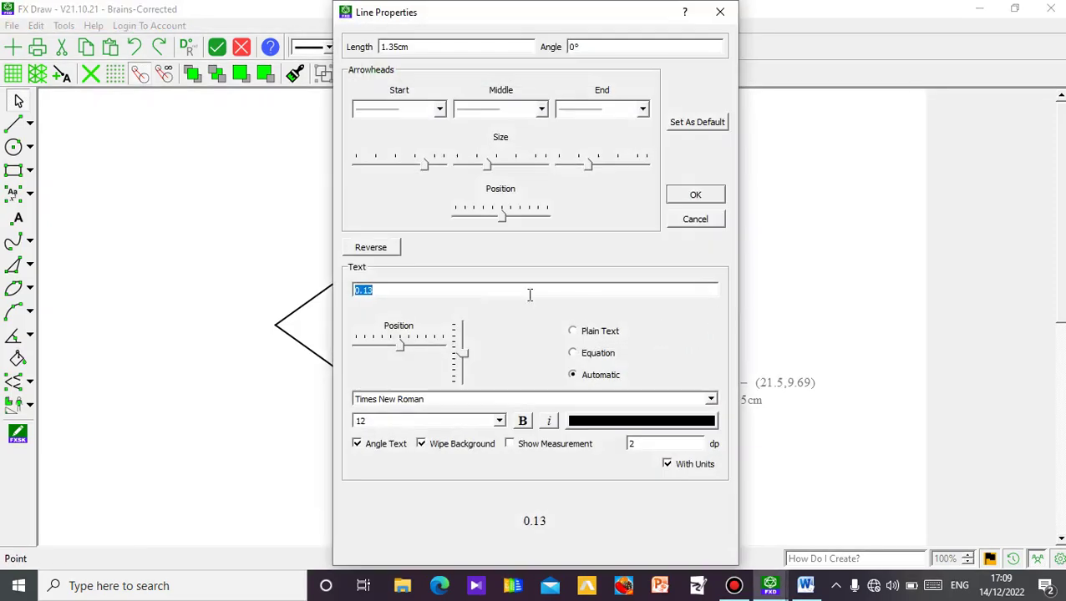
{"action": "type", "text": "T"}
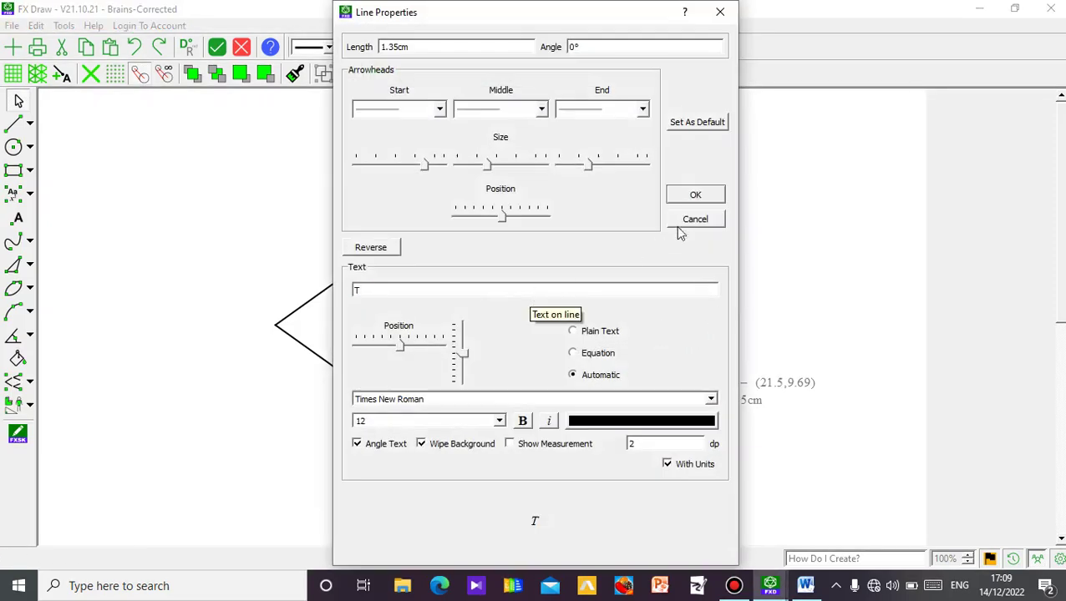
{"action": "left_click", "coordinate": [695, 196]}
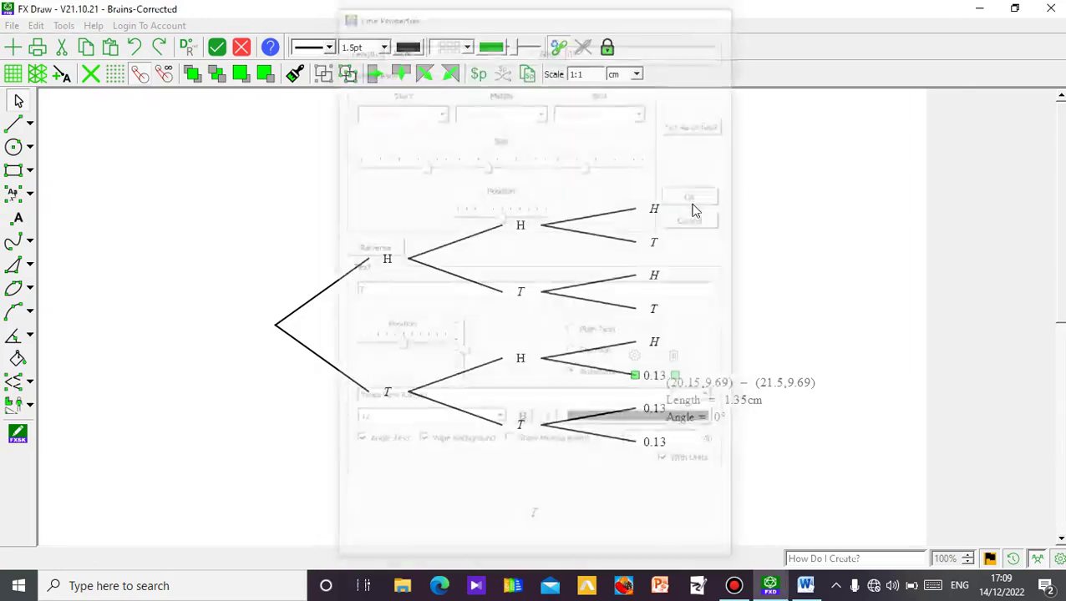
Replace the text of the two third-stage vertices on the T-T branch with H above and T below
{"action": "left_click", "coordinate": [654, 411]}
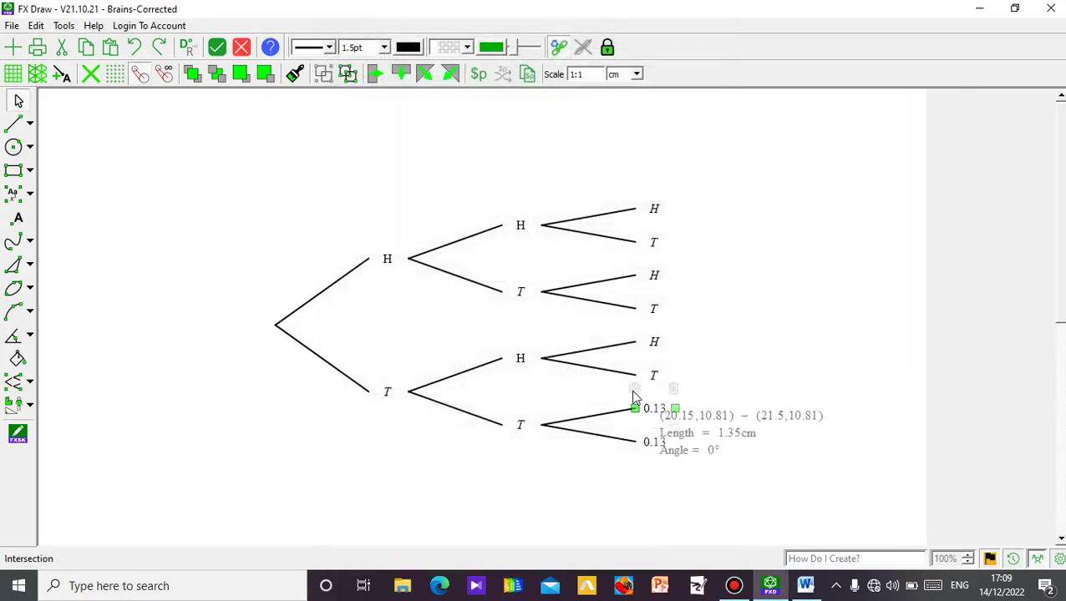
{"action": "double_click", "coordinate": [634, 398]}
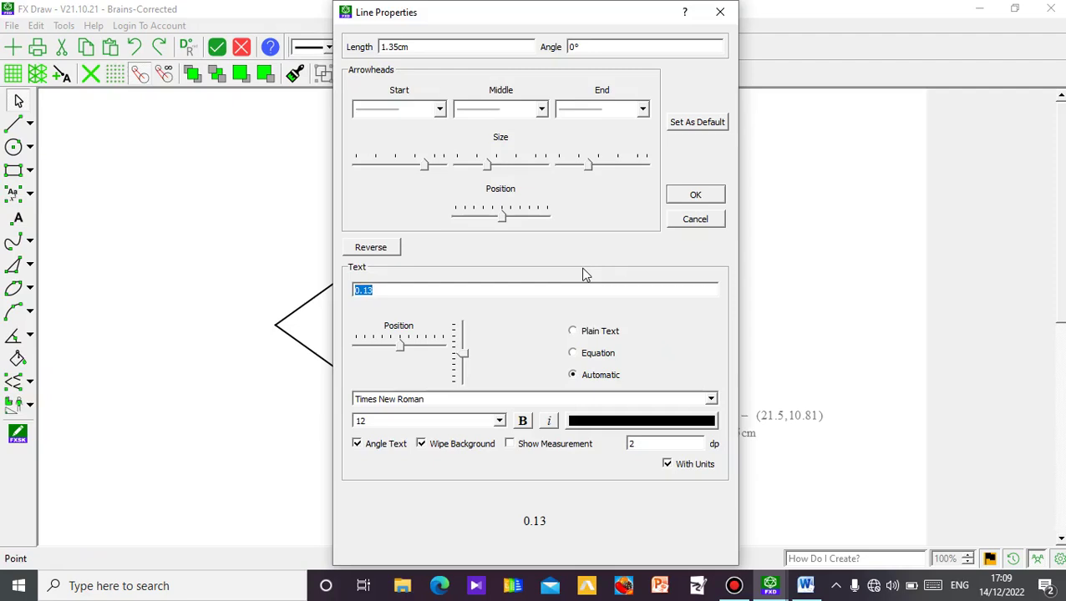
{"action": "type", "text": "H"}
{"action": "left_click", "coordinate": [701, 193]}
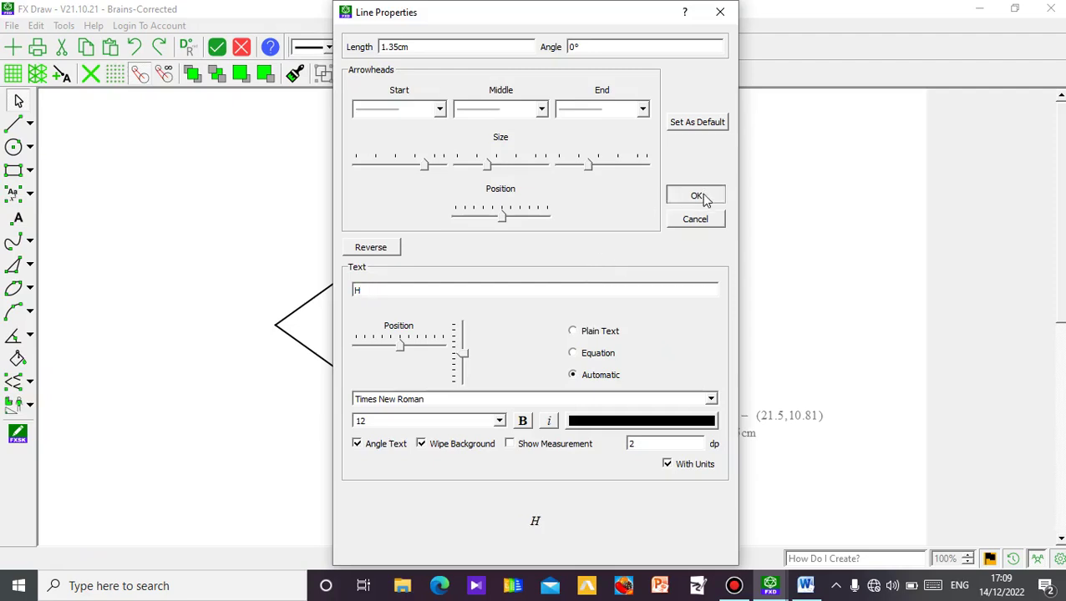
{"action": "left_click", "coordinate": [656, 443]}
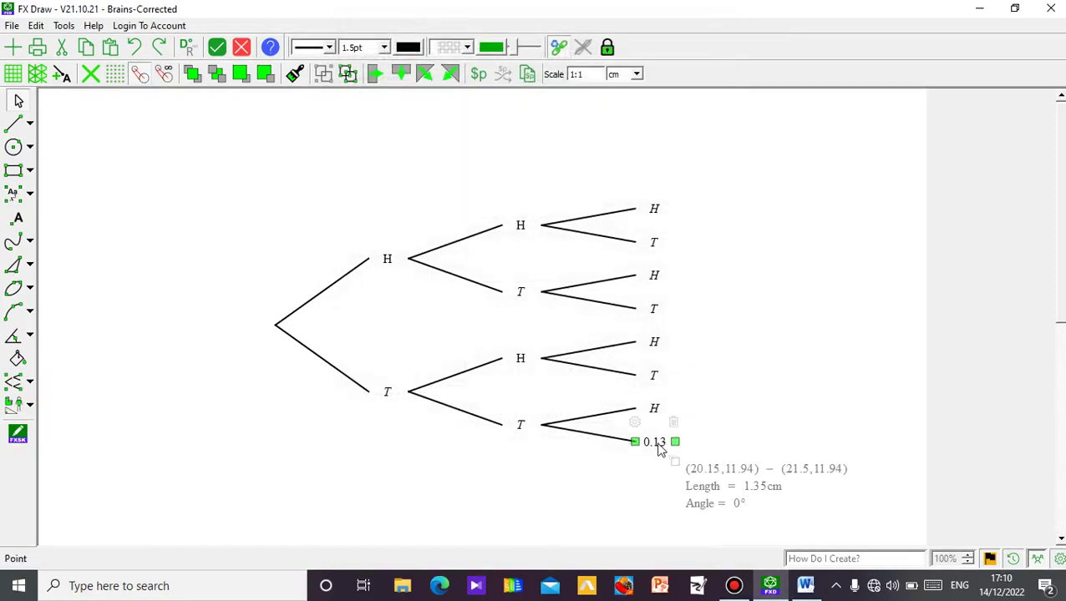
{"action": "double_click", "coordinate": [636, 427]}
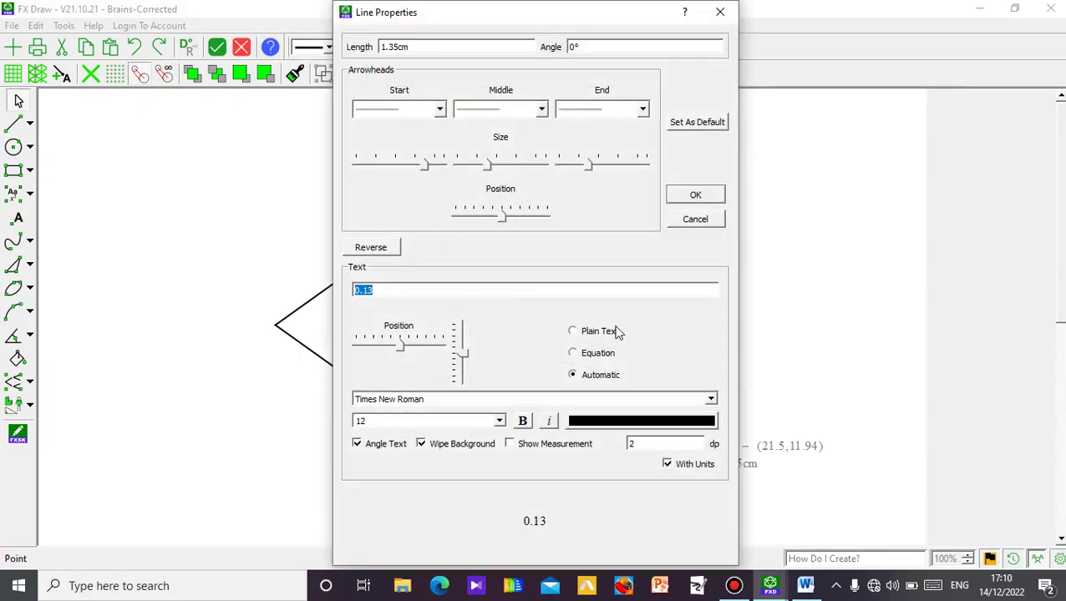
{"action": "type", "text": "T"}
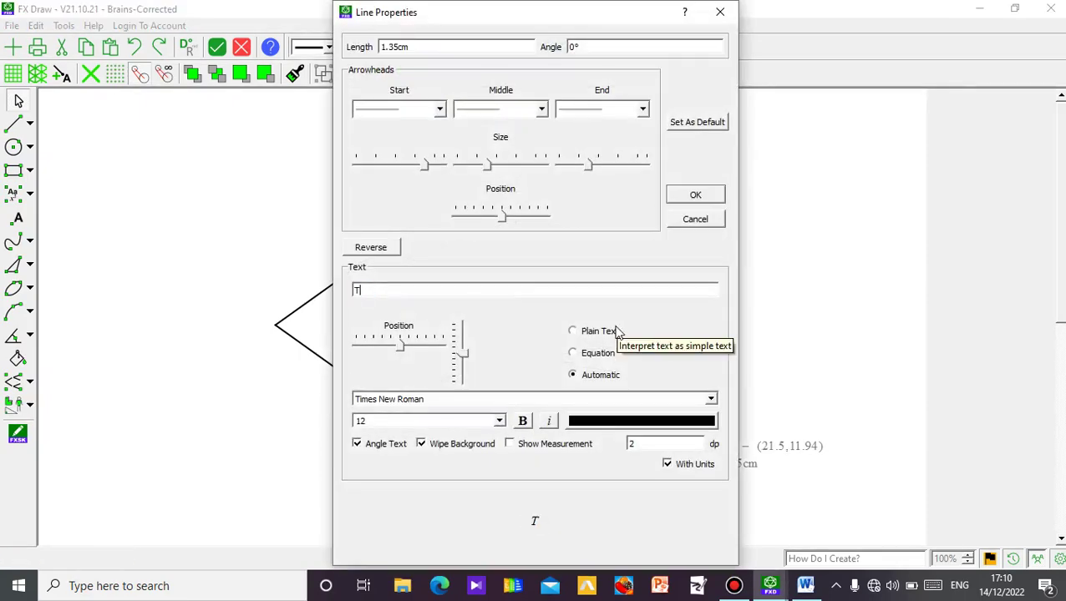
{"action": "left_click", "coordinate": [707, 199]}
{"action": "left_click", "coordinate": [749, 415]}
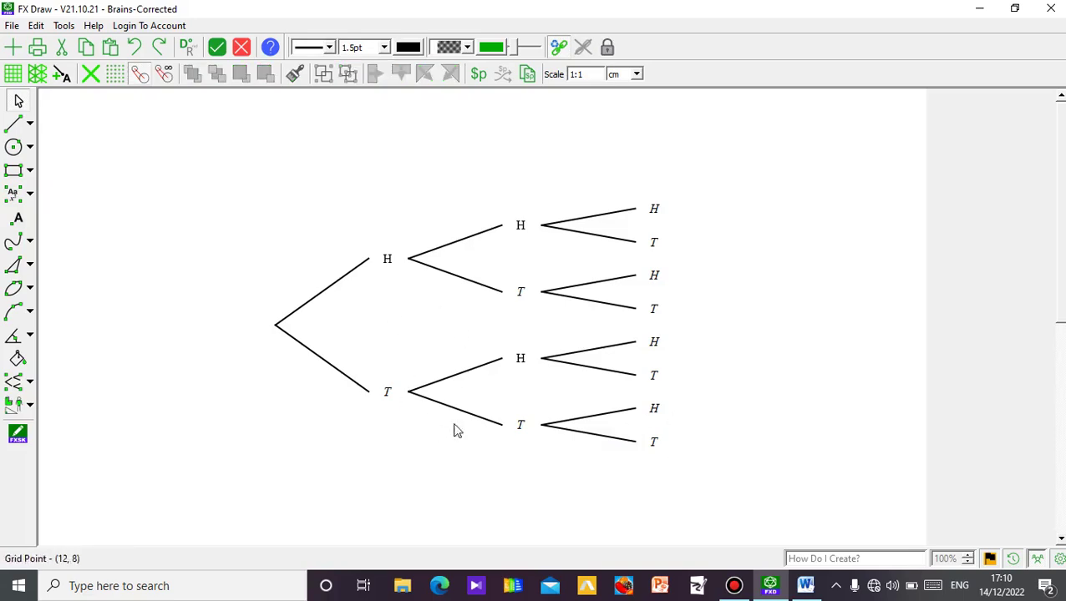
Group all branches and labels of the tree diagram into one object and deselect it
{"action": "left_click_drag", "start_coordinate": [209, 170], "coordinate": [758, 496]}
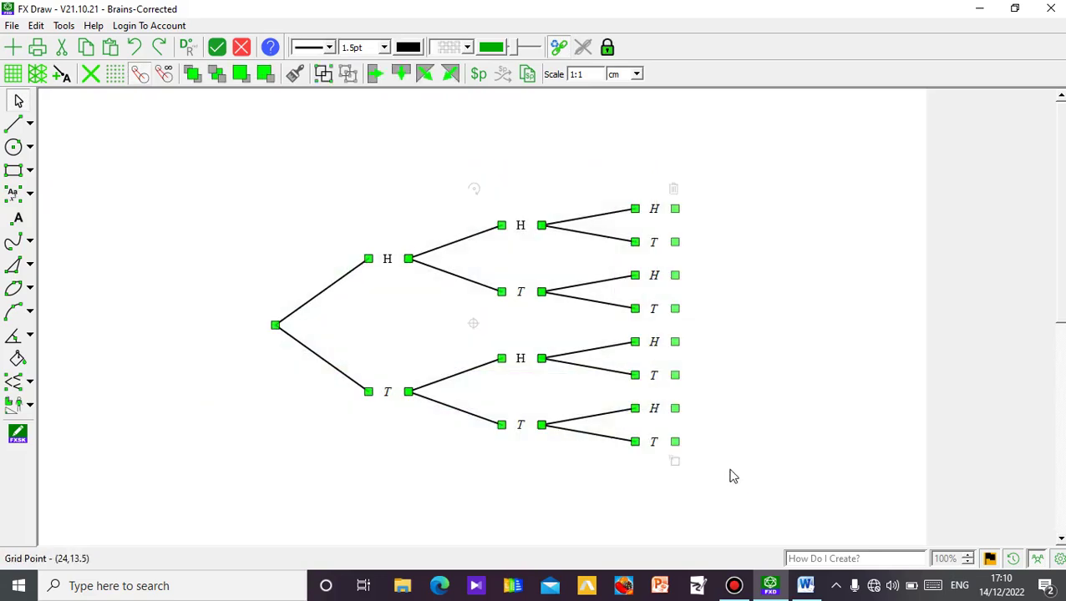
{"action": "left_click", "coordinate": [318, 78]}
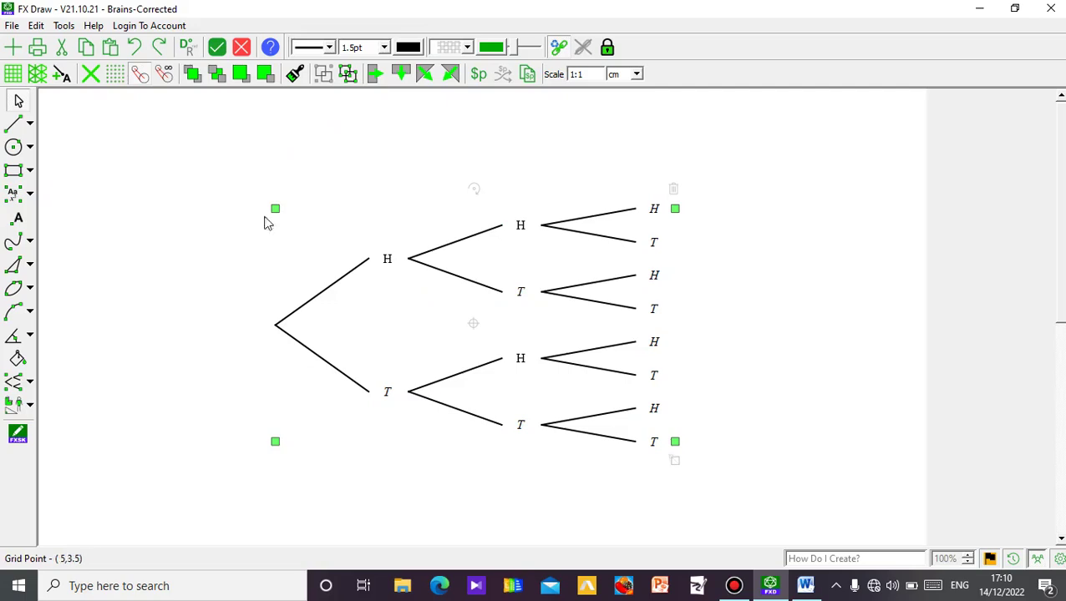
{"action": "left_click", "coordinate": [194, 153]}
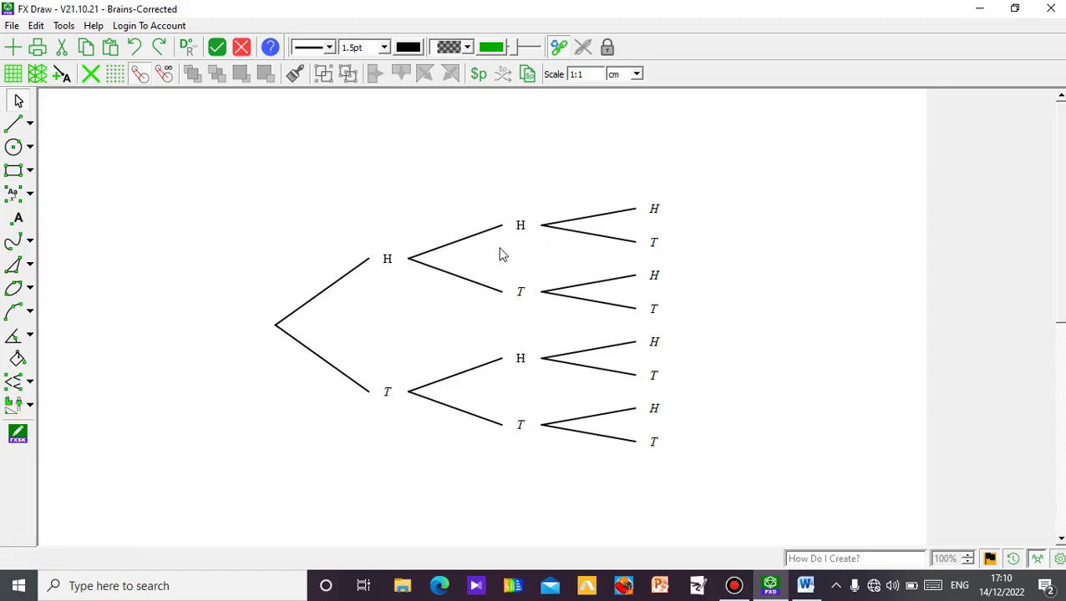
Save the grouped tree diagram to the "User - My work" gallery and deselect it
{"action": "left_click", "coordinate": [20, 28]}
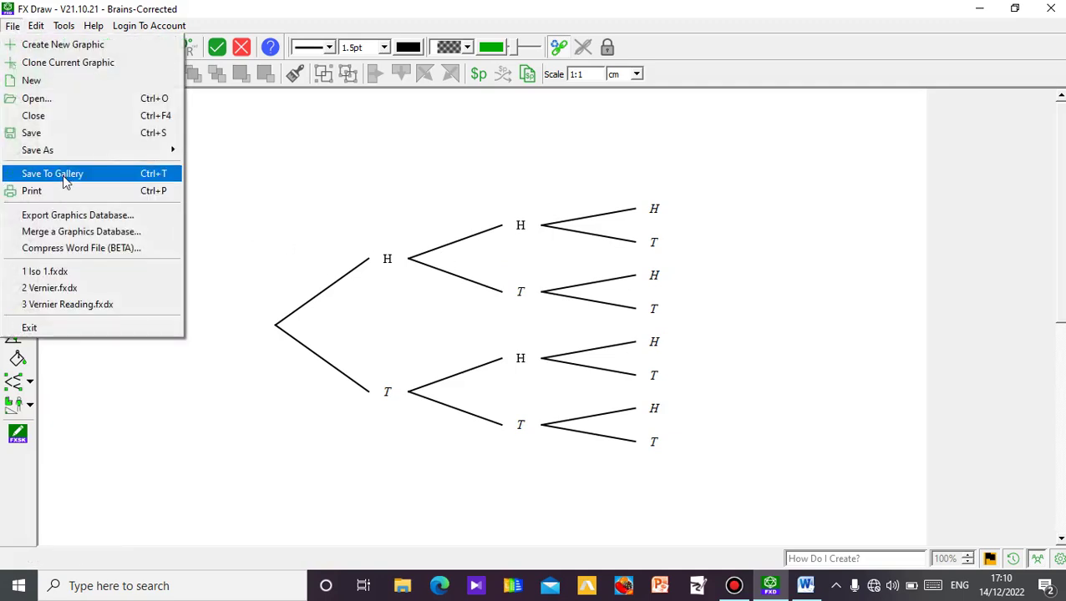
{"action": "left_click", "coordinate": [63, 176]}
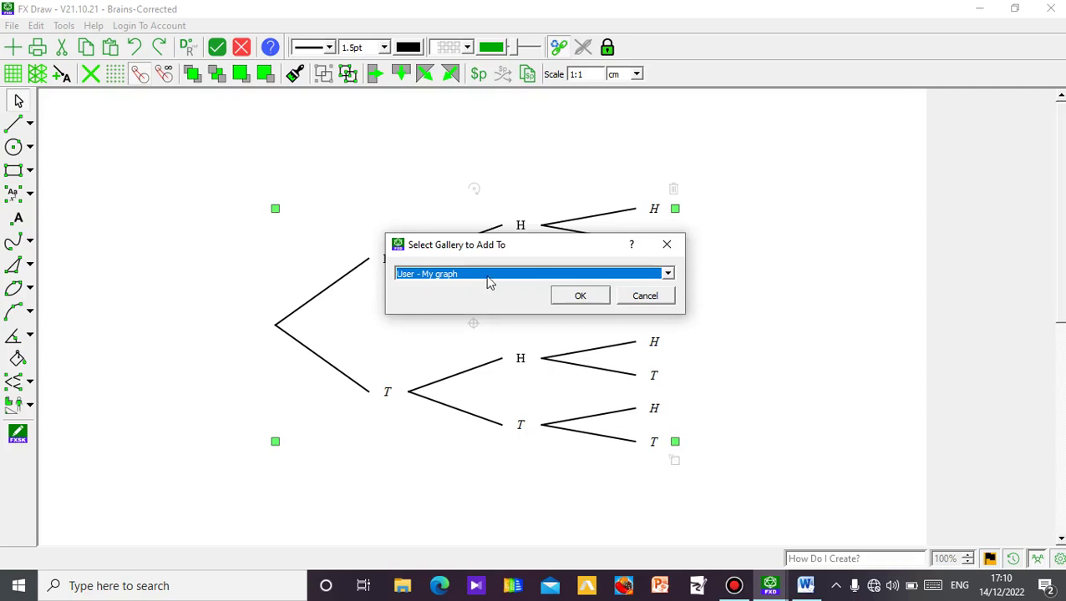
{"action": "left_click", "coordinate": [668, 274]}
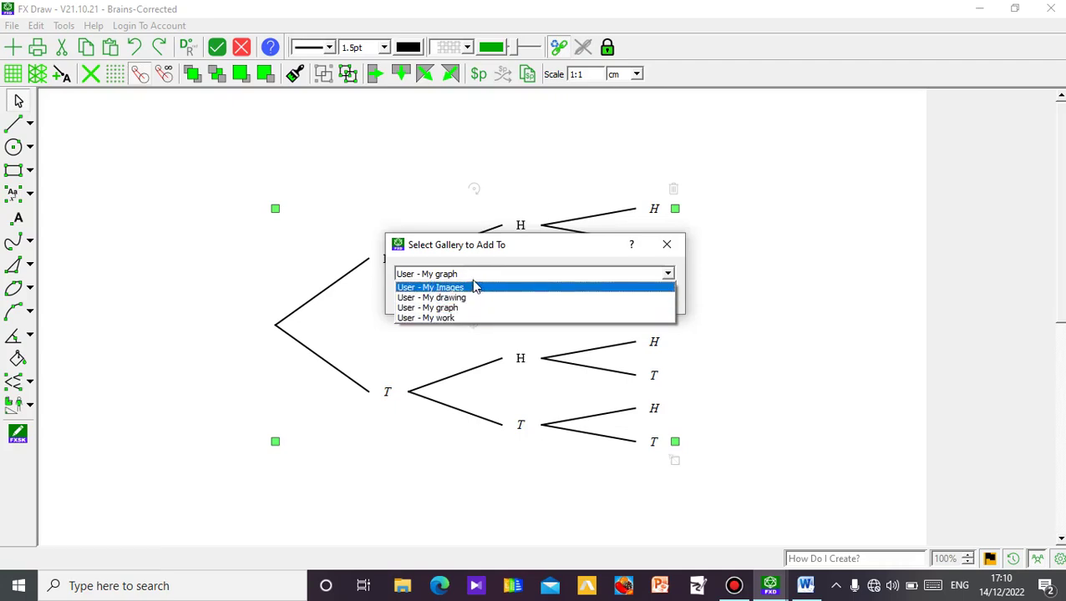
{"action": "left_click", "coordinate": [477, 319]}
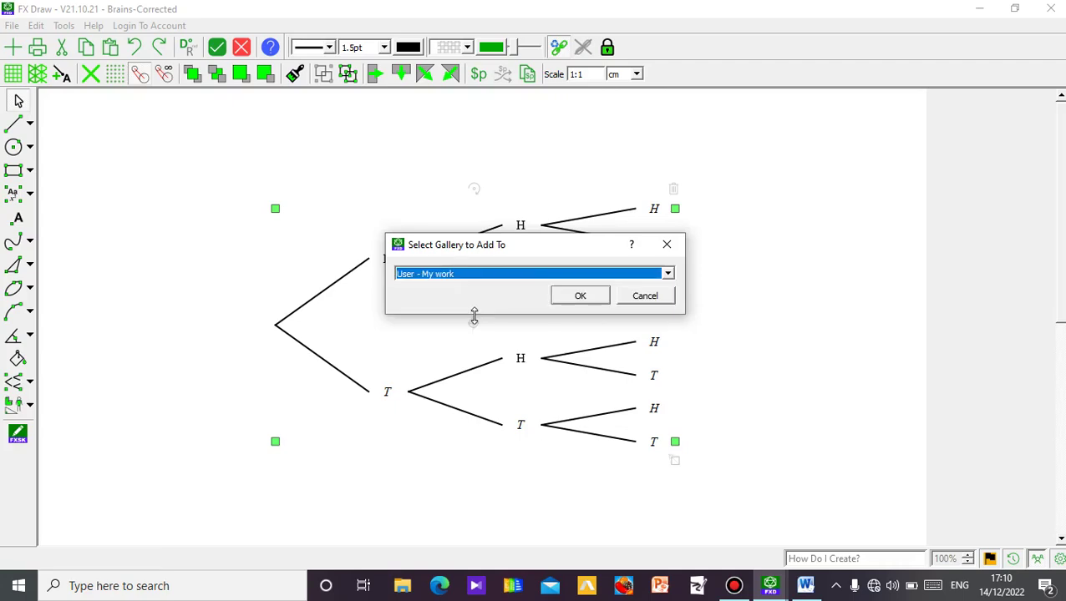
{"action": "left_click", "coordinate": [577, 297]}
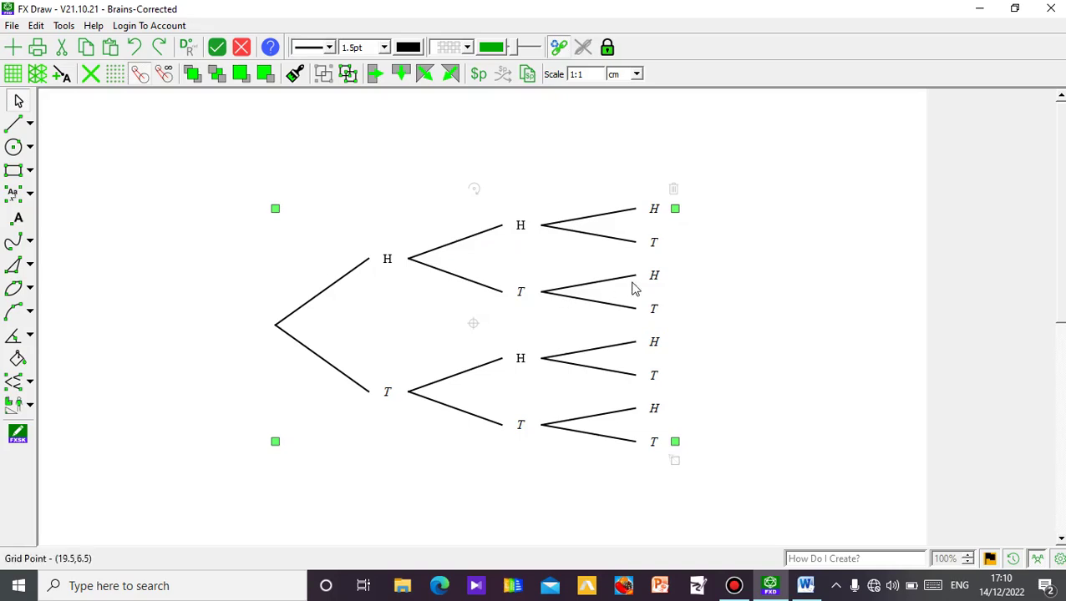
{"action": "left_click", "coordinate": [83, 316]}
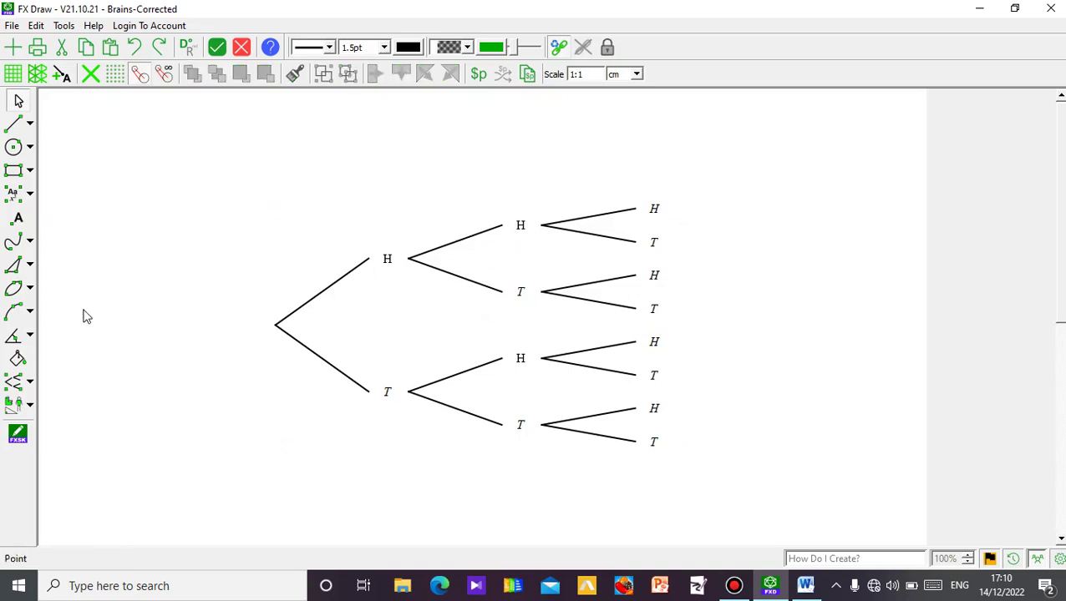
Give the "User - My work" gallery the description "Tree Diagram" and return to the selection tool
{"action": "left_click", "coordinate": [31, 411]}
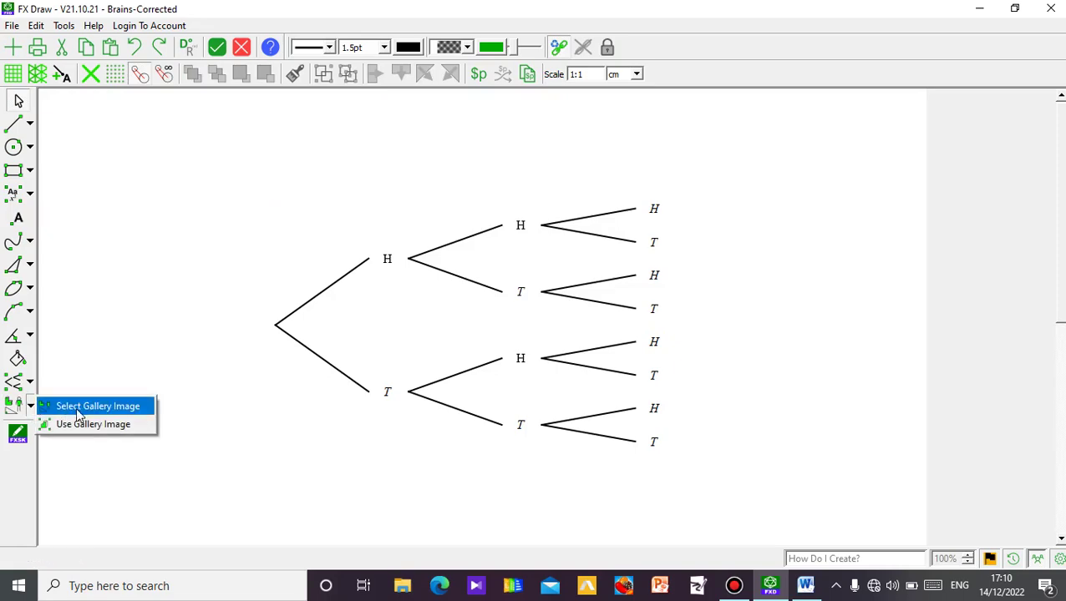
{"action": "left_click", "coordinate": [77, 409]}
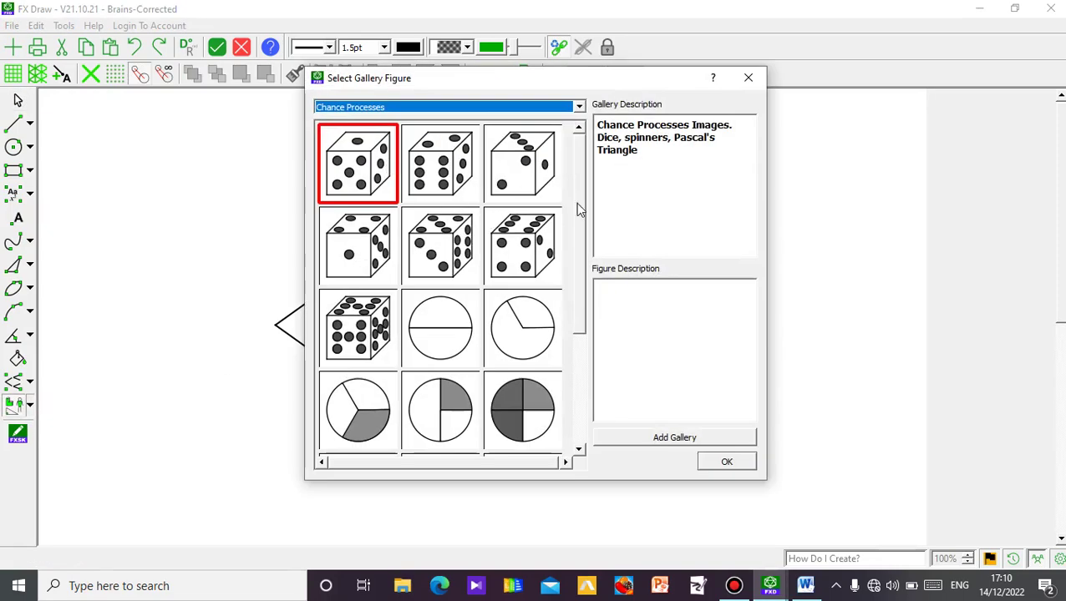
{"action": "mouse_move", "coordinate": [582, 192]}
{"action": "left_mouse_down"}
{"action": "mouse_move", "coordinate": [583, 269]}
{"action": "mouse_move", "coordinate": [584, 173]}
{"action": "left_mouse_up"}
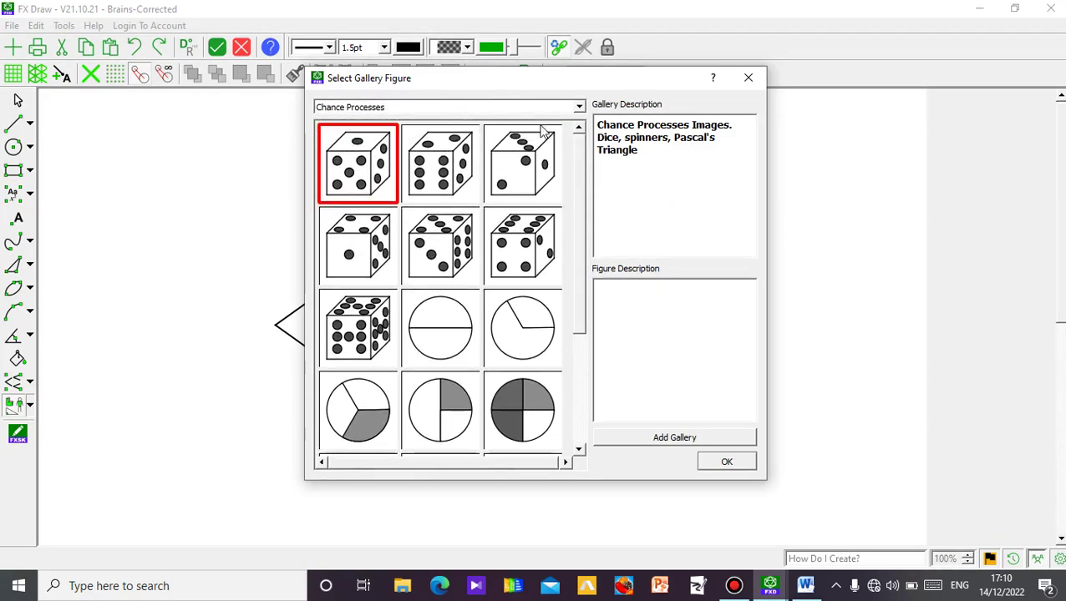
{"action": "left_click", "coordinate": [582, 108]}
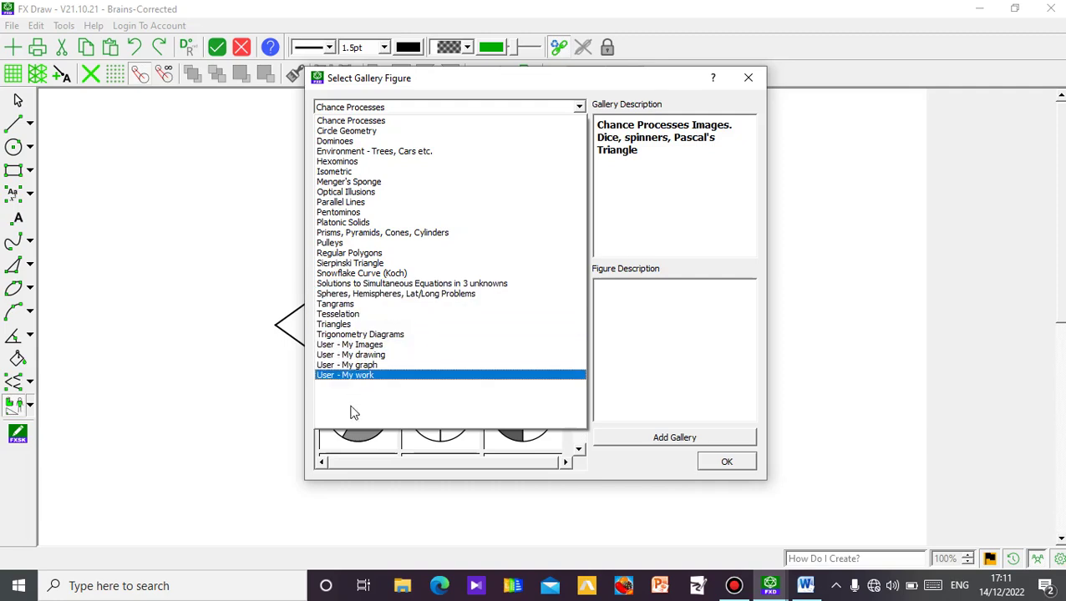
{"action": "left_click", "coordinate": [373, 377]}
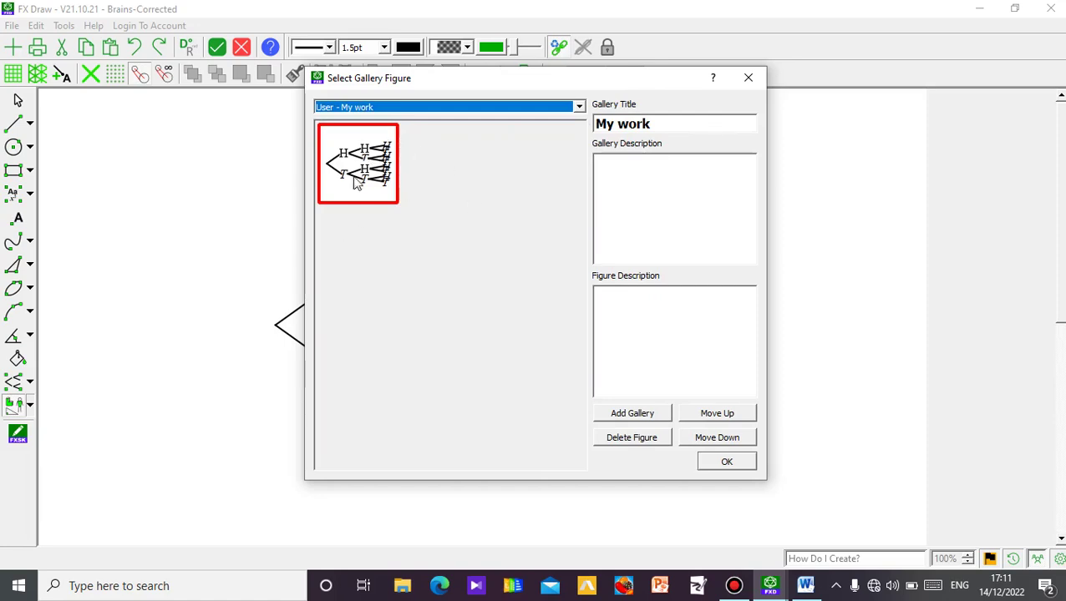
{"action": "left_click", "coordinate": [647, 182]}
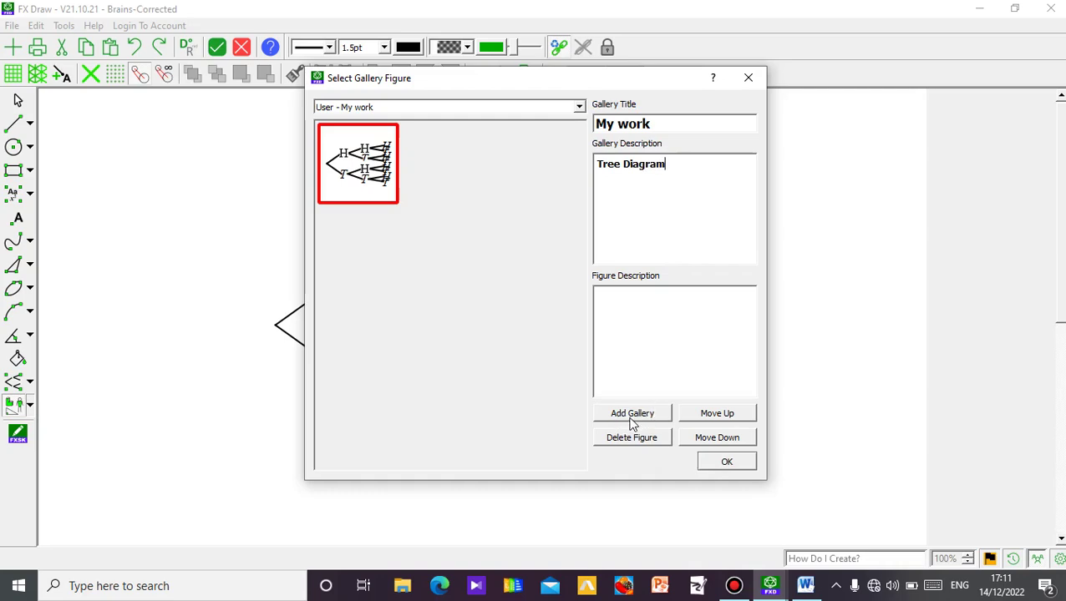
{"action": "left_click", "coordinate": [726, 465]}
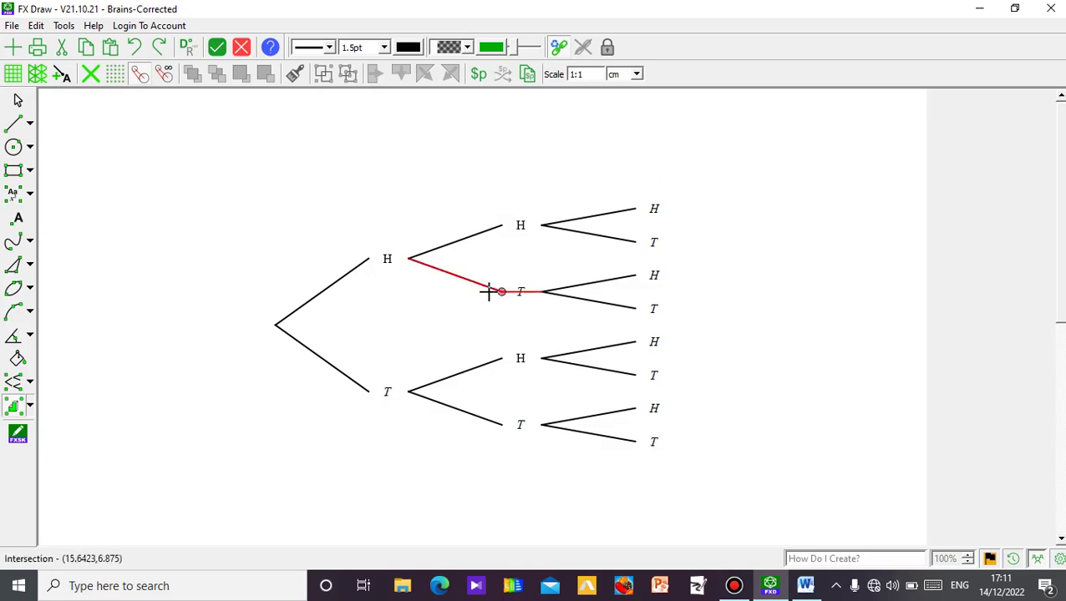
{"action": "left_click", "coordinate": [18, 101]}
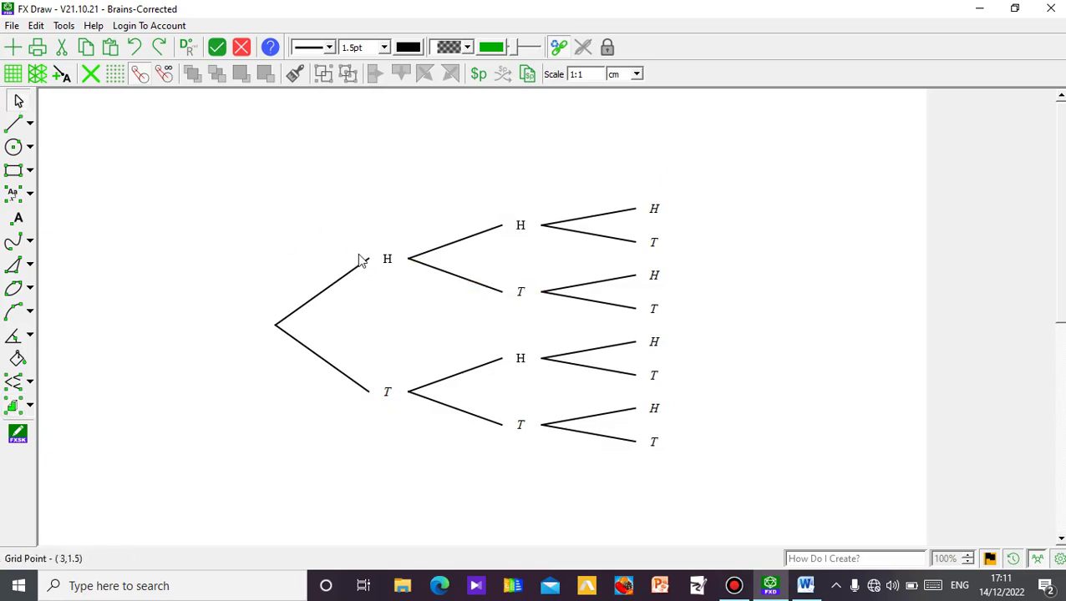
Send the tree diagram to the Word document and delete the inserted picture from the page
{"action": "left_click", "coordinate": [412, 262]}
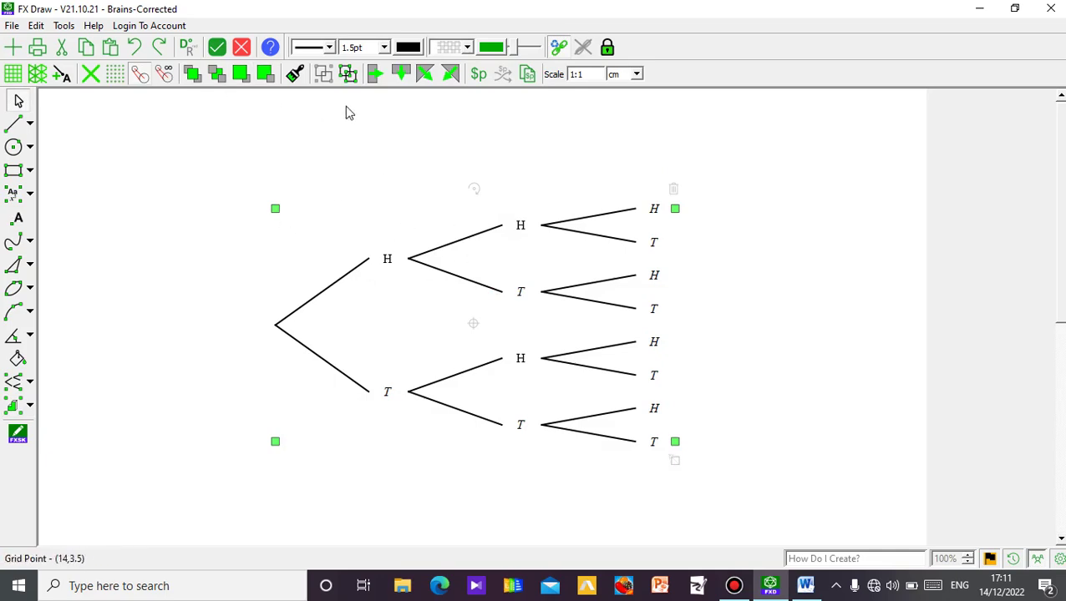
{"action": "left_click", "coordinate": [219, 50]}
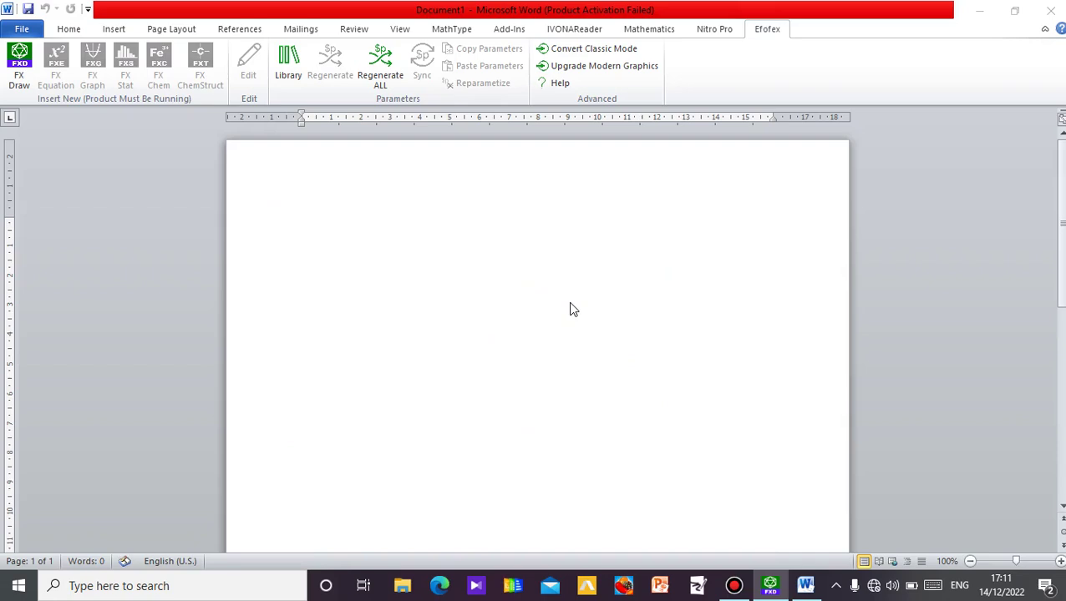
{"action": "left_click", "coordinate": [549, 314]}
{"action": "mouse_move", "coordinate": [549, 314]}
{"action": "left_mouse_down"}
{"action": "mouse_move", "coordinate": [570, 341]}
{"action": "mouse_move", "coordinate": [567, 323]}
{"action": "left_mouse_up"}
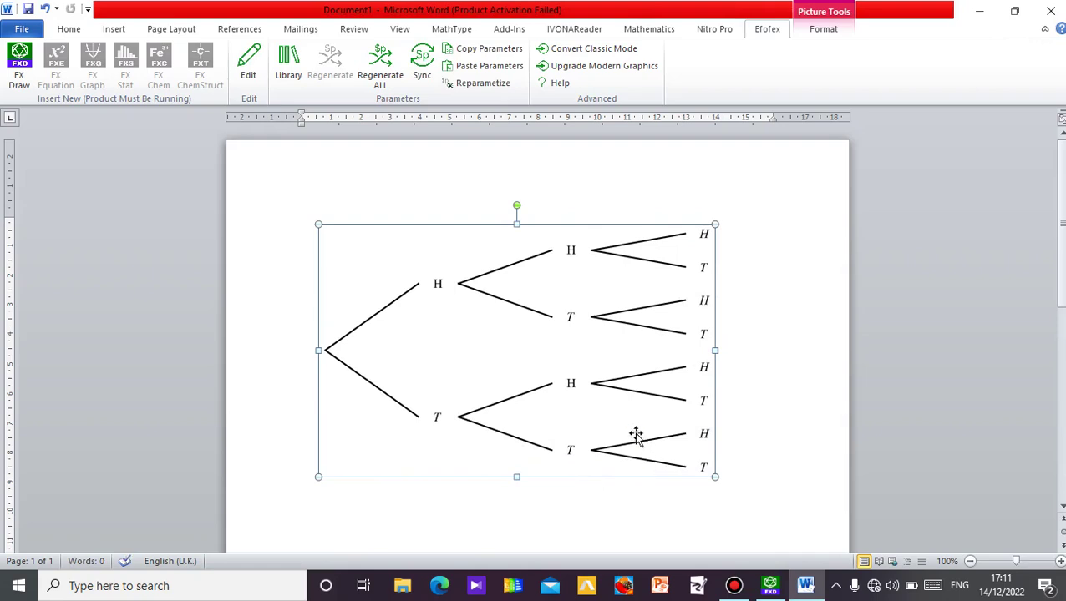
{"action": "key", "text": "Delete"}
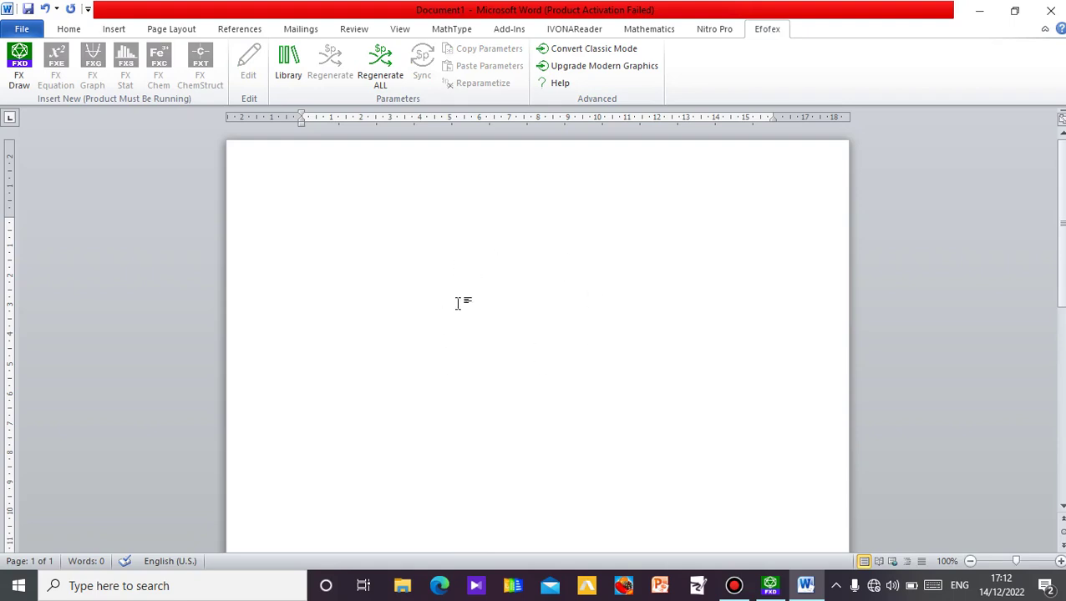
Start a blank FX Draw drawing from Word and choose the tree diagram from the "User - My work" gallery for placement
{"action": "left_click", "coordinate": [26, 86]}
{"action": "left_click", "coordinate": [13, 75]}
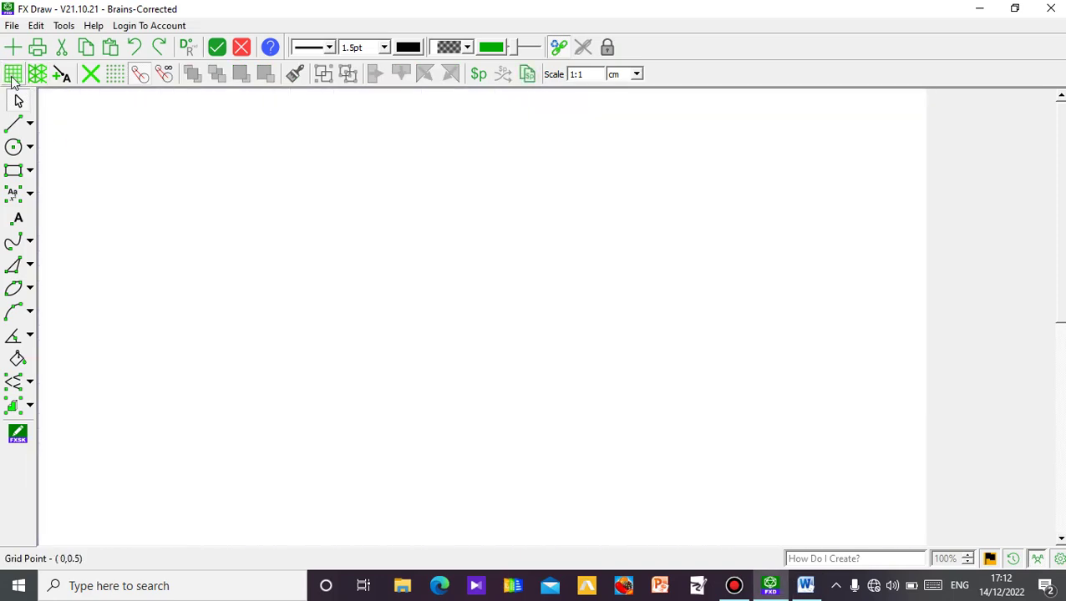
{"action": "left_click", "coordinate": [29, 385]}
{"action": "left_click", "coordinate": [162, 399]}
{"action": "left_click", "coordinate": [30, 406]}
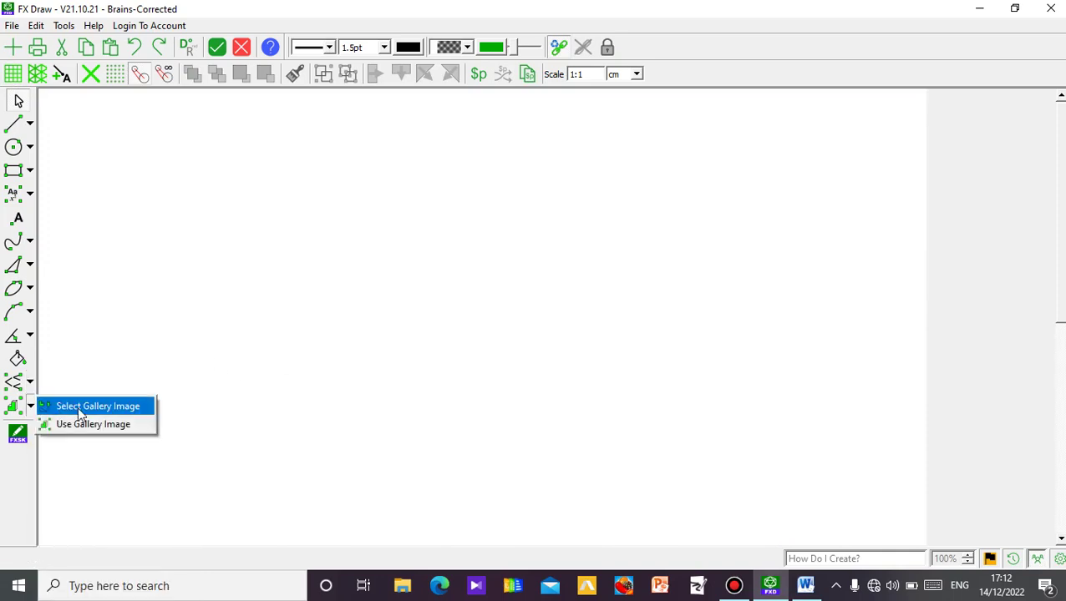
{"action": "left_click", "coordinate": [78, 406]}
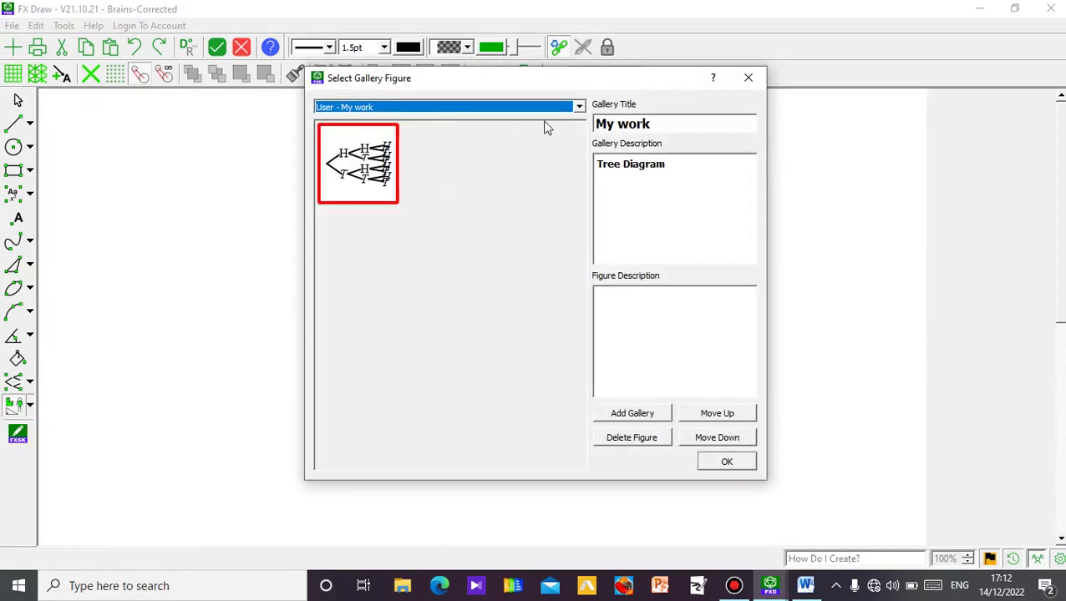
{"action": "left_click", "coordinate": [579, 107]}
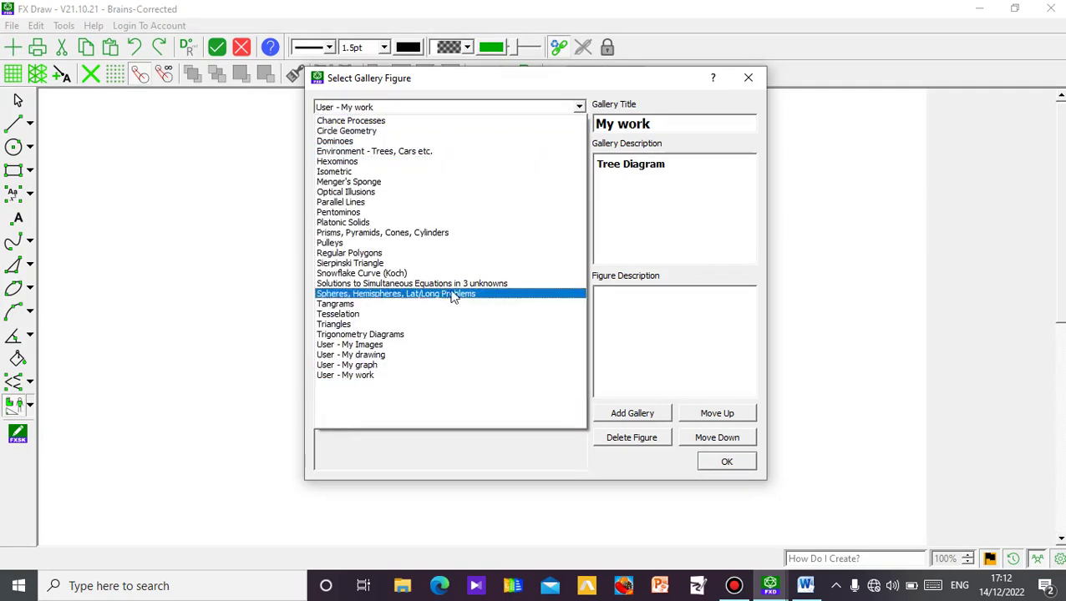
{"action": "left_click", "coordinate": [413, 376]}
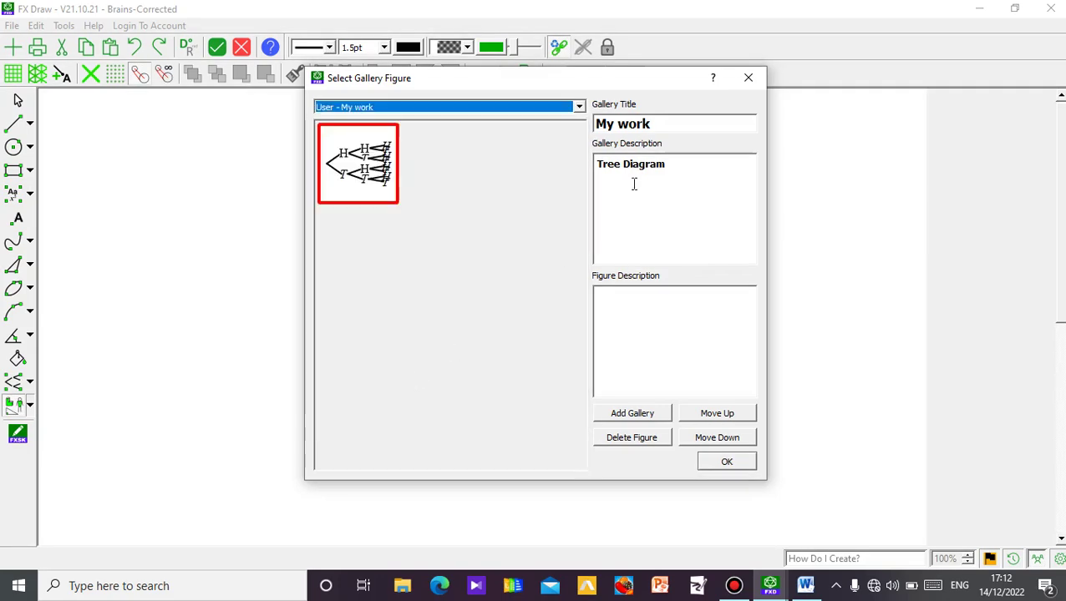
{"action": "left_click", "coordinate": [369, 177]}
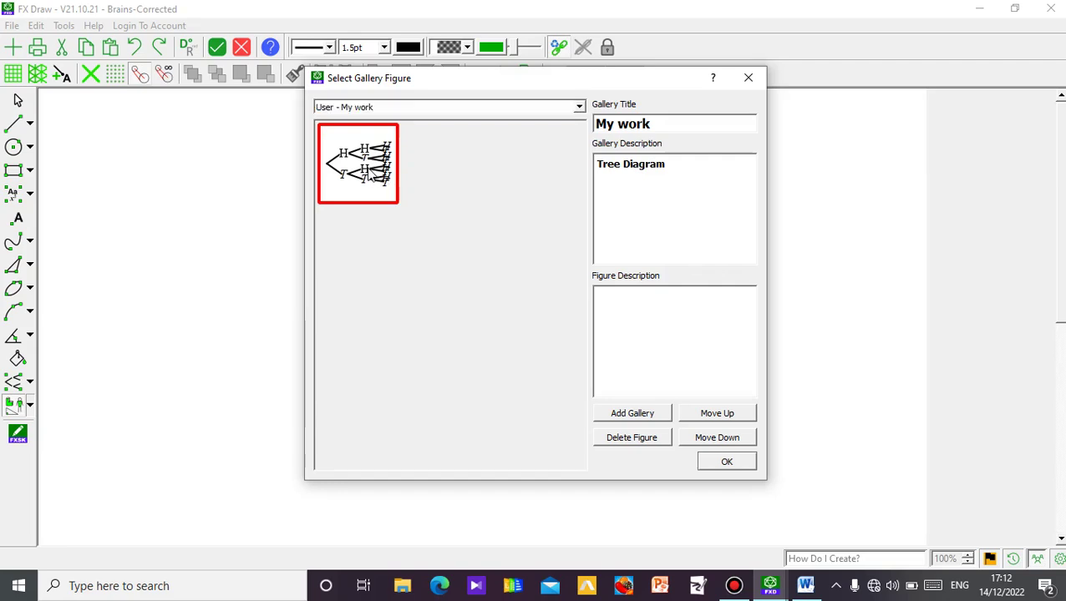
{"action": "left_click", "coordinate": [727, 462]}
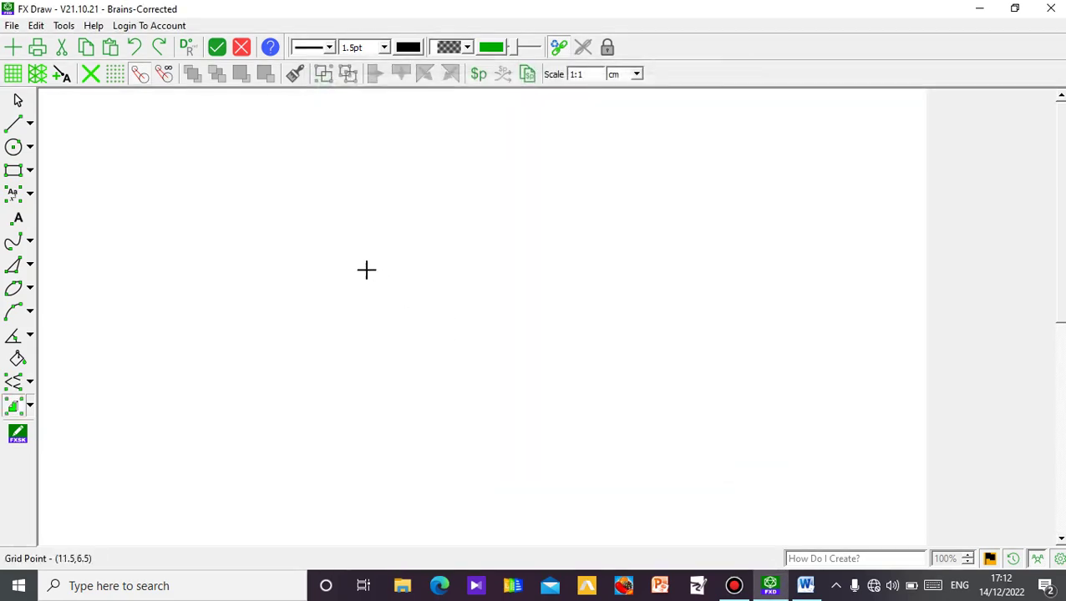
Draw the gallery tree diagram onto the blank canvas and shift it slightly up and to the left
{"action": "left_click_drag", "start_coordinate": [309, 219], "coordinate": [704, 488]}
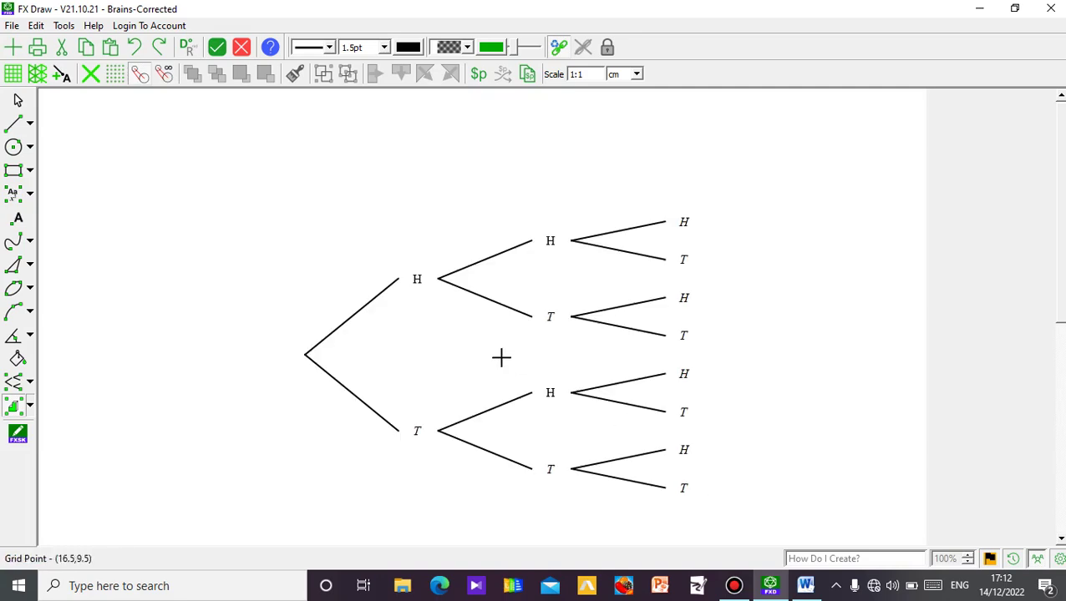
{"action": "left_click", "coordinate": [19, 102]}
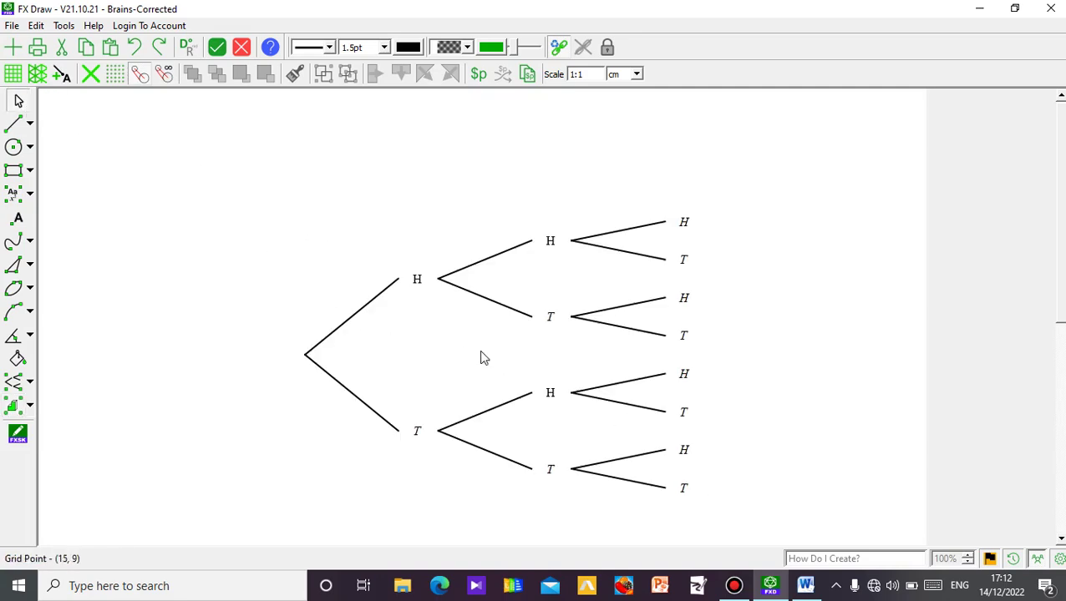
{"action": "left_click", "coordinate": [522, 311]}
{"action": "left_click_drag", "start_coordinate": [522, 310], "coordinate": [470, 268]}
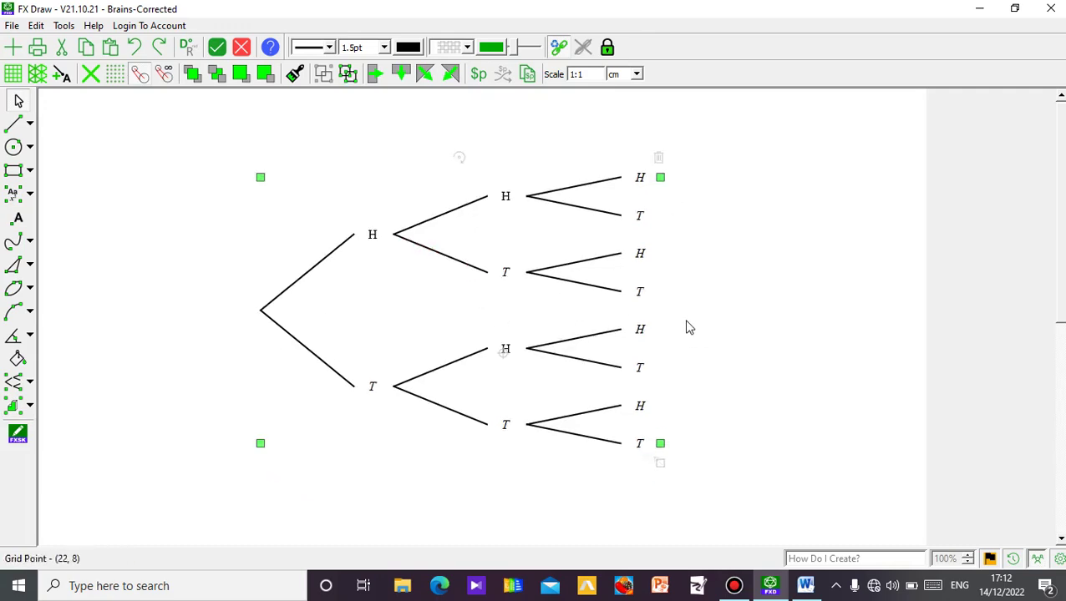
Deselect the placed tree diagram, insert it into the Word document and put the text cursor just after it
{"action": "left_click", "coordinate": [743, 419]}
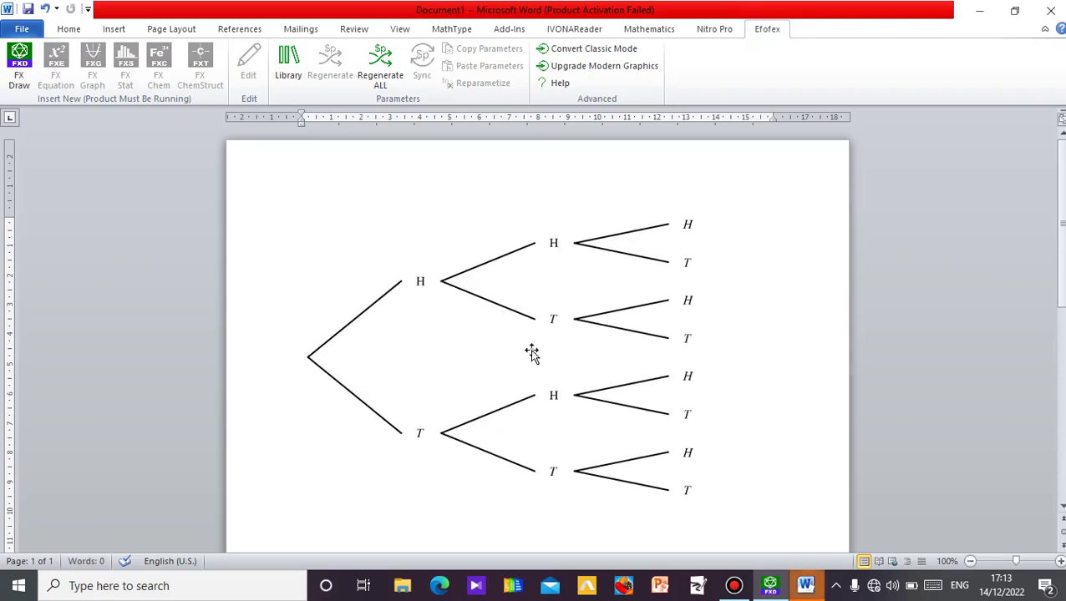
{"action": "left_click", "coordinate": [750, 376]}
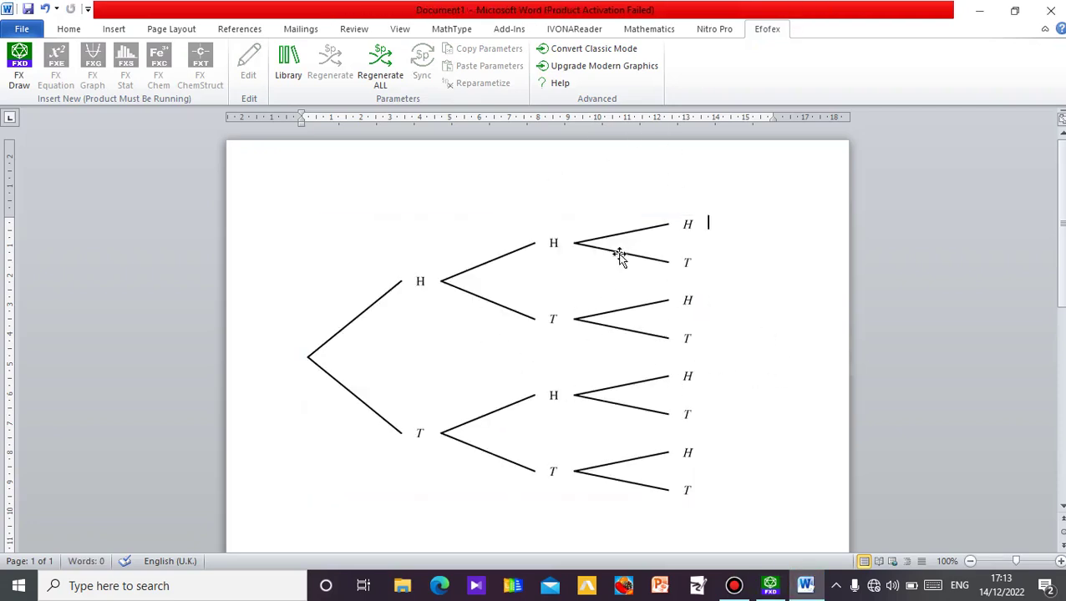